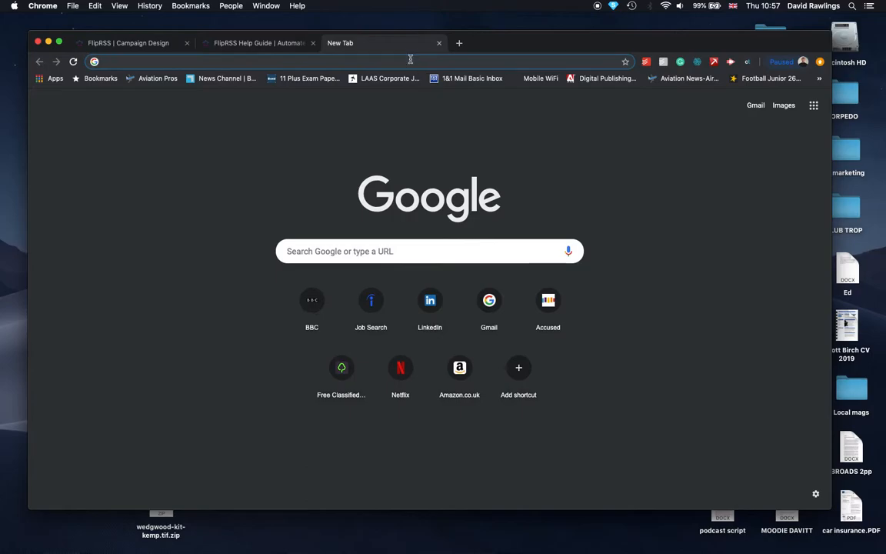
{"action": "type", "text": "www."}
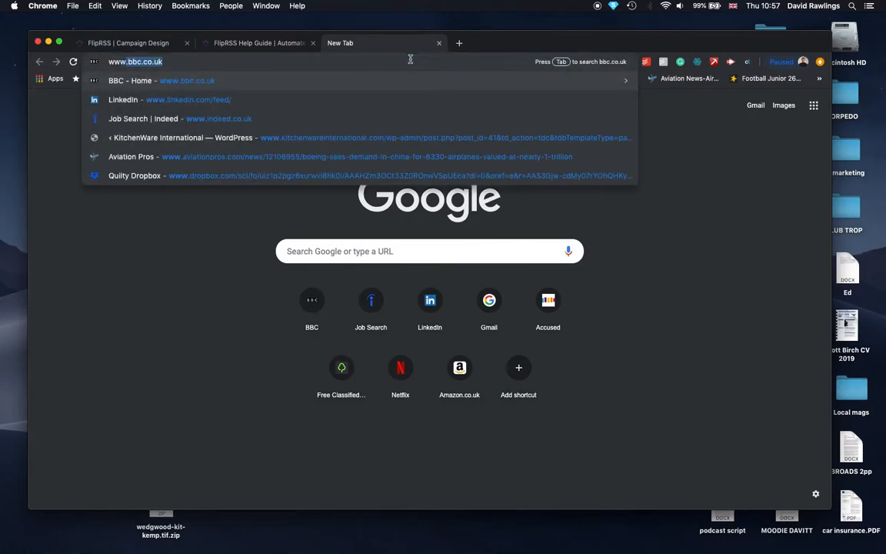
{"action": "key", "text": "BackSpace"}
{"action": "key", "text": "BackSpace"}
{"action": "type", "text": "kitchenarware"}
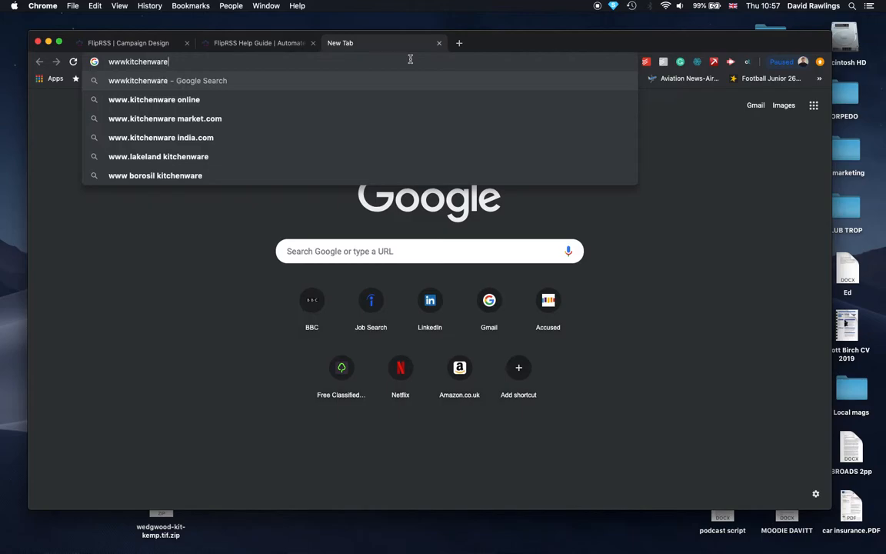
{"action": "left_click", "coordinate": [126, 62]}
{"action": "type", "text": "."}
{"action": "left_click", "coordinate": [188, 62]}
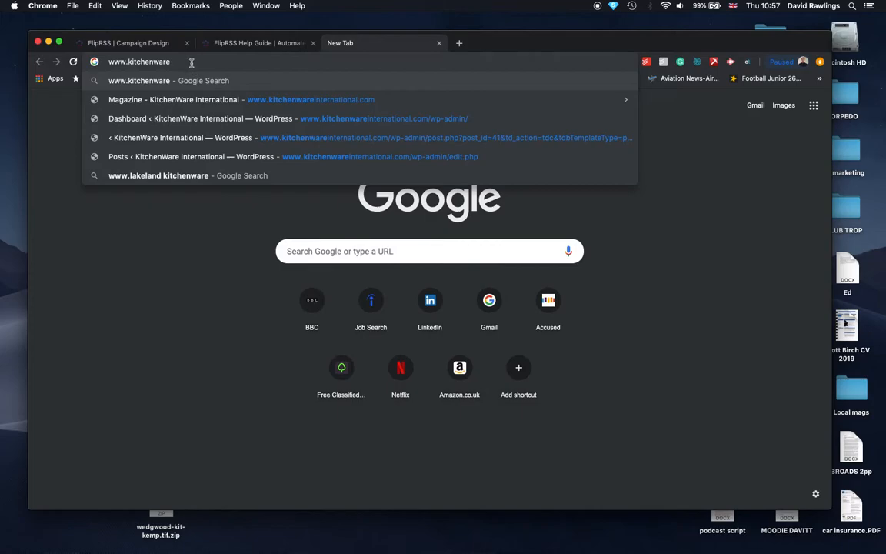
{"action": "type", "text": "international"}
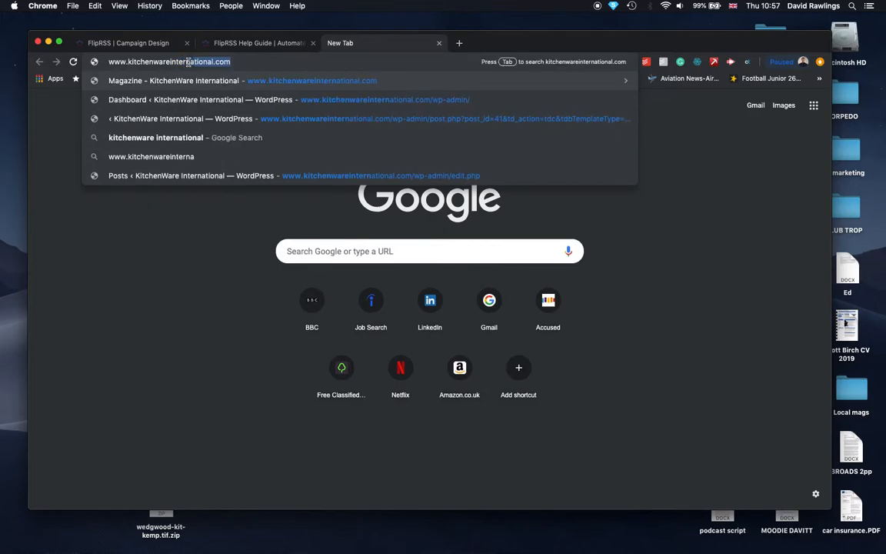
{"action": "type", "text": ".com/"}
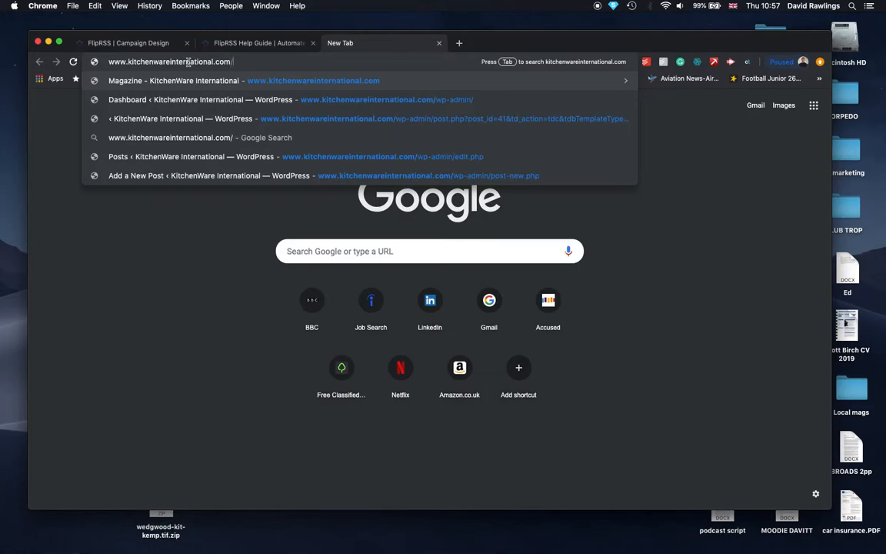
{"action": "type", "text": "wp-admin"}
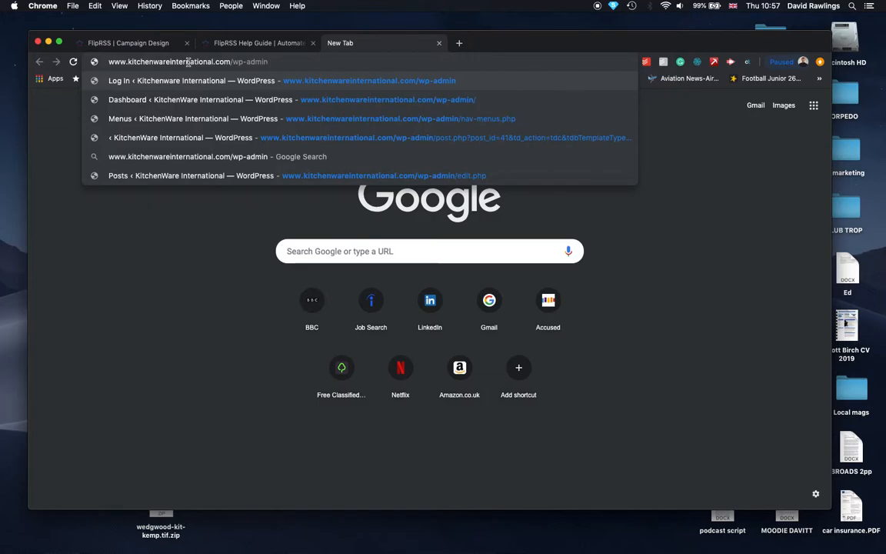
{"action": "key", "text": "Return"}
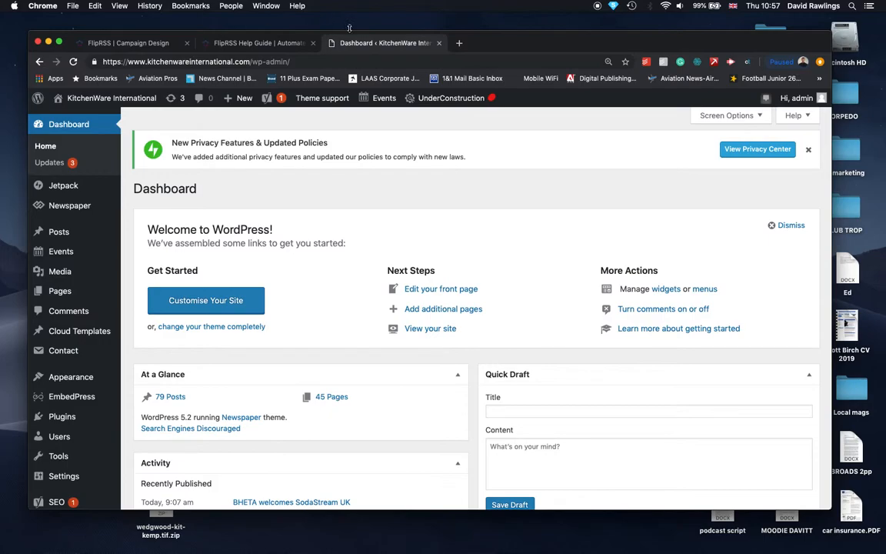
Visit the public KitchenWare International site from the WordPress dashboard.
{"action": "left_click_drag", "start_coordinate": [440, 36], "coordinate": [497, 33]}
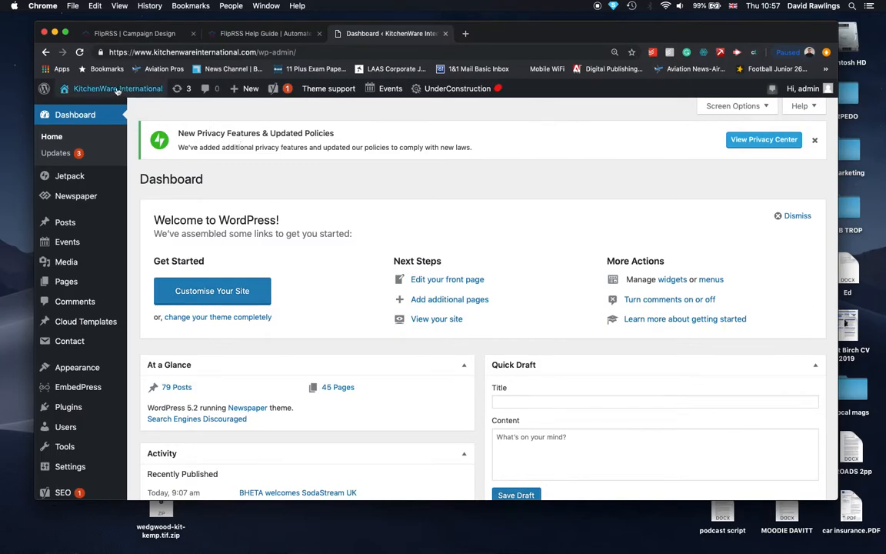
{"action": "mouse_move", "coordinate": [117, 91]}
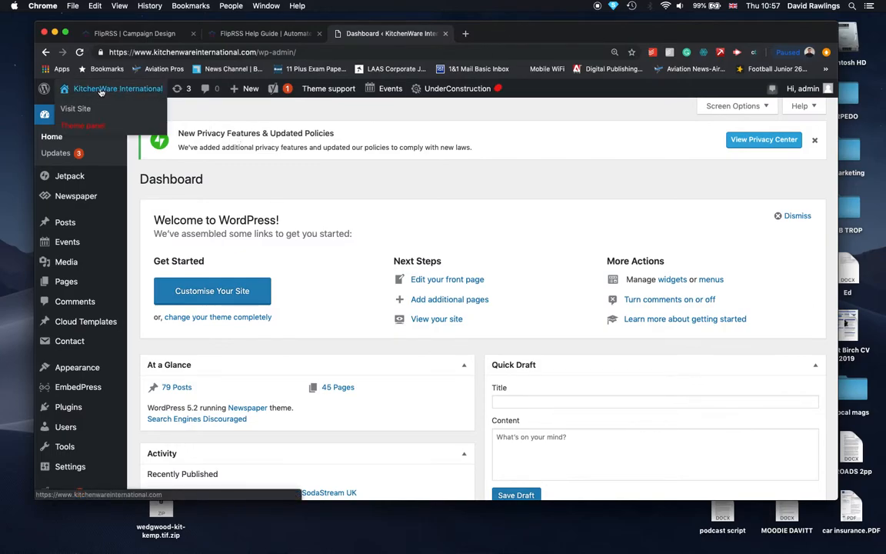
{"action": "left_click", "coordinate": [76, 109]}
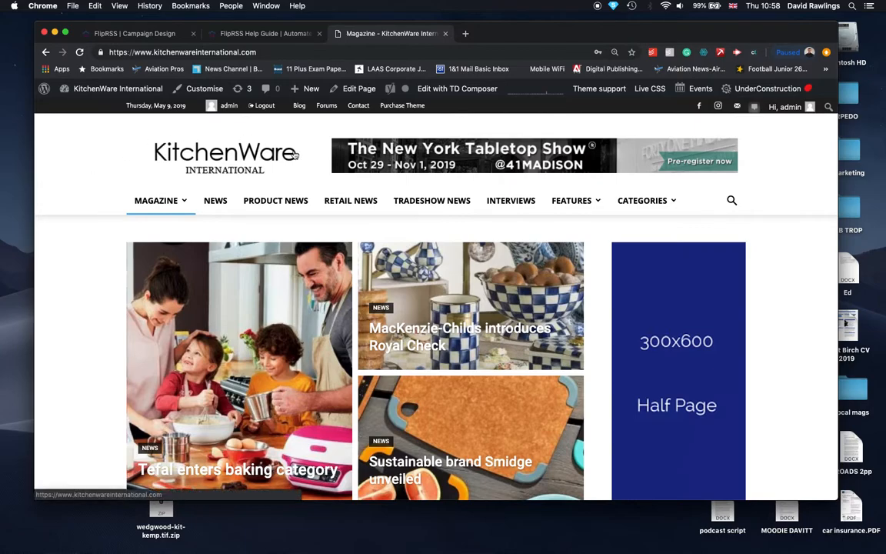
Start a new blank post for the KitchenWare International site.
{"action": "mouse_move", "coordinate": [308, 91]}
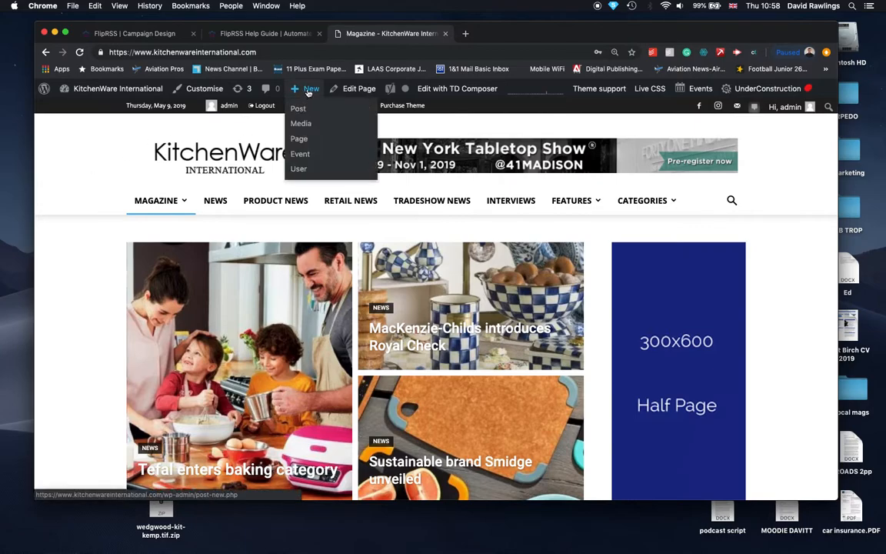
{"action": "left_click", "coordinate": [298, 112]}
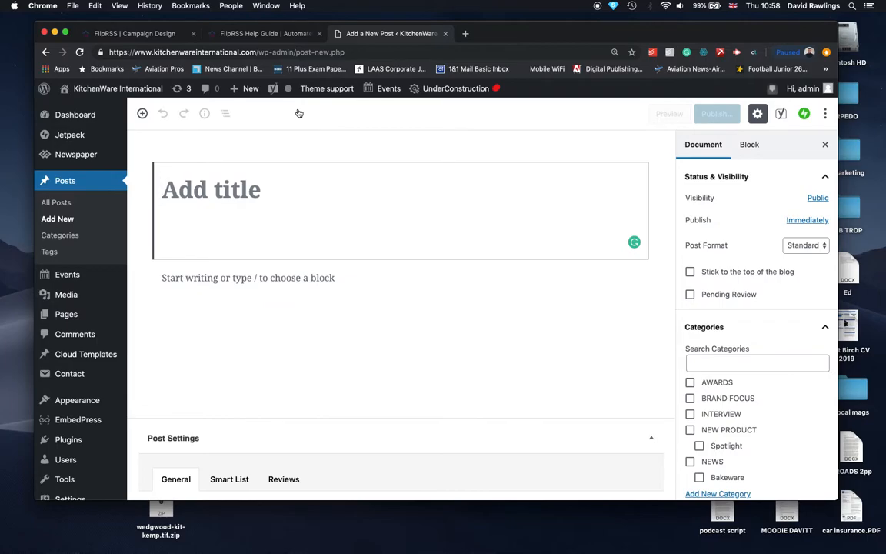
{"action": "mouse_move", "coordinate": [336, 291]}
Open the "Sustainable brand Smidge" Word document from the Smidge folder and place it beside the post editor.
{"action": "left_click_drag", "start_coordinate": [554, 34], "coordinate": [547, 33]}
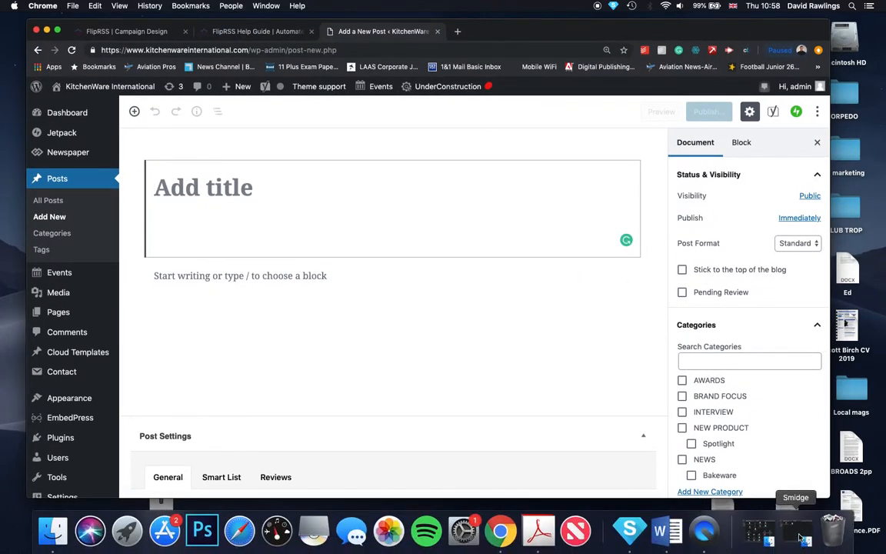
{"action": "left_click", "coordinate": [800, 537]}
{"action": "left_click_drag", "start_coordinate": [573, 61], "coordinate": [722, 64]}
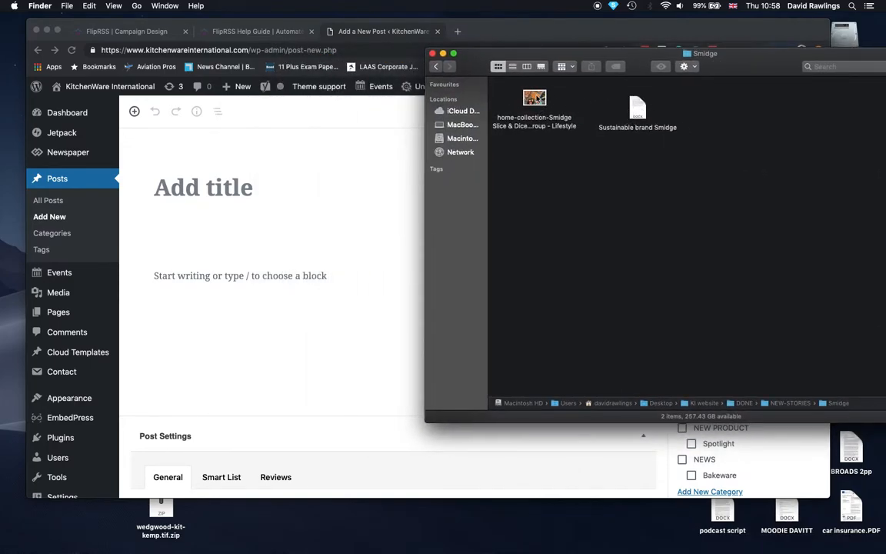
{"action": "double_click", "coordinate": [637, 110]}
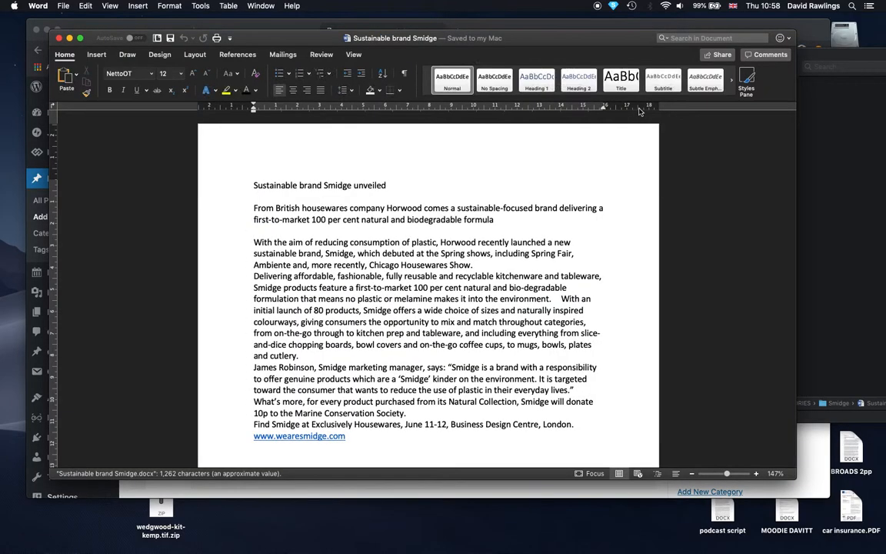
{"action": "left_click_drag", "start_coordinate": [270, 41], "coordinate": [526, 54]}
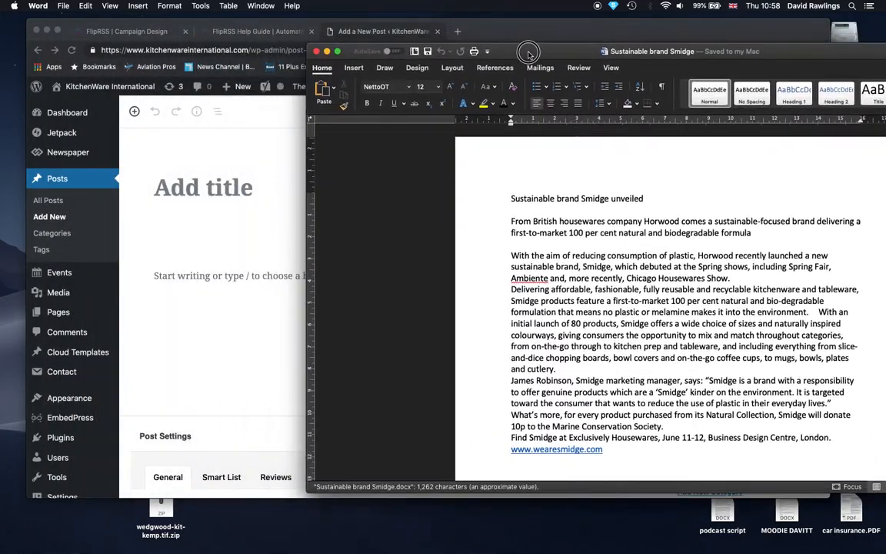
Copy the headline "Sustainable brand Smidge unveiled" from the Word document into the post's title.
{"action": "triple_click", "coordinate": [602, 198]}
{"action": "key", "text": "super+c"}
{"action": "left_click", "coordinate": [225, 192]}
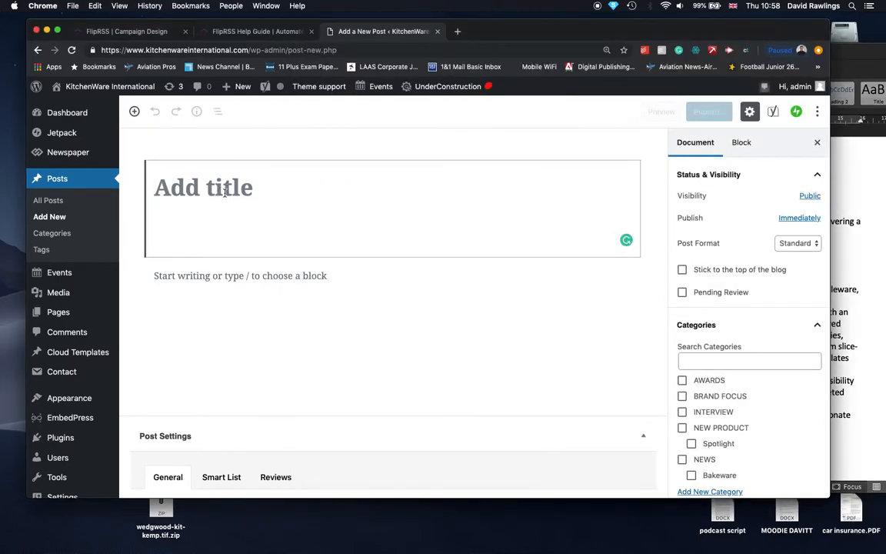
{"action": "key", "text": "super+v"}
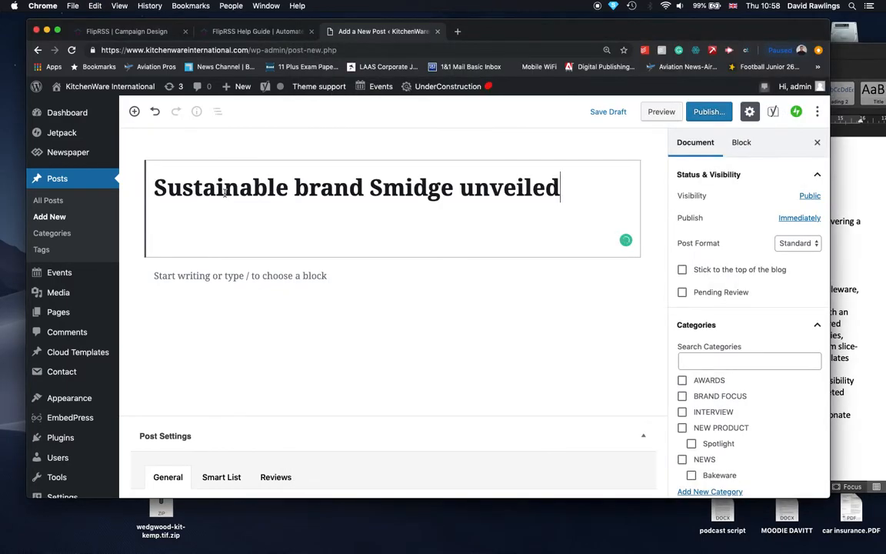
Copy all the text below the headline in the Word document into the post's body.
{"action": "left_click", "coordinate": [857, 291]}
{"action": "left_click_drag", "start_coordinate": [509, 220], "coordinate": [623, 459]}
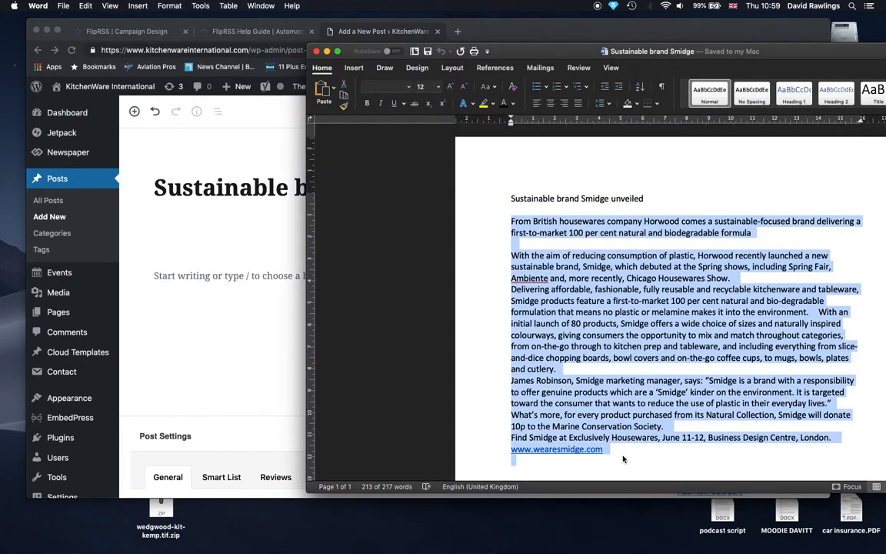
{"action": "left_click", "coordinate": [186, 310]}
{"action": "left_click", "coordinate": [189, 276]}
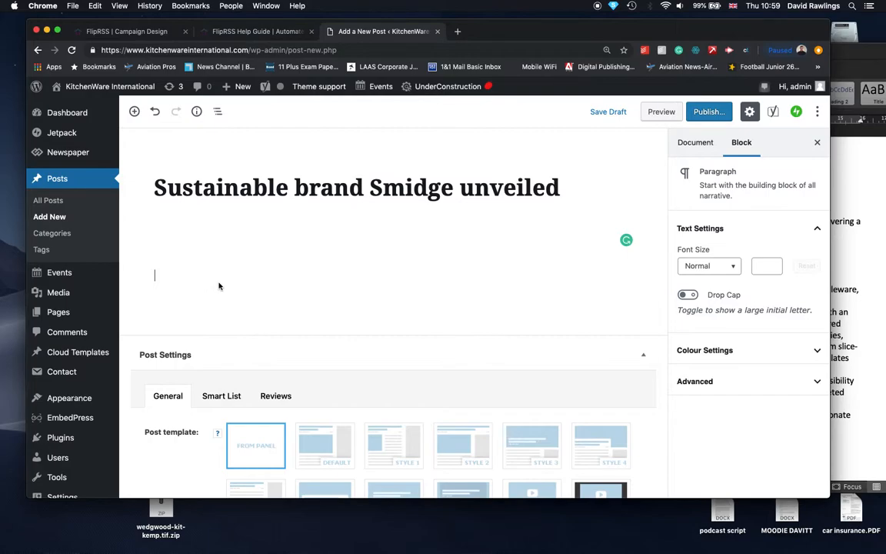
{"action": "key", "text": "super+v"}
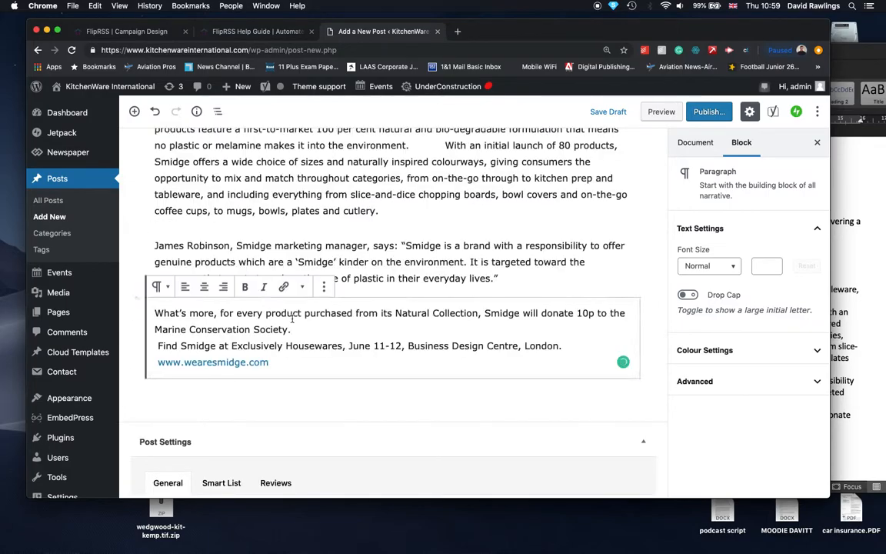
Turn the introductory "From British housewares company Horwood" paragraph into a centred H3 heading.
{"action": "scroll", "coordinate": [293, 319], "scroll_direction": "up", "scroll_amount": 5}
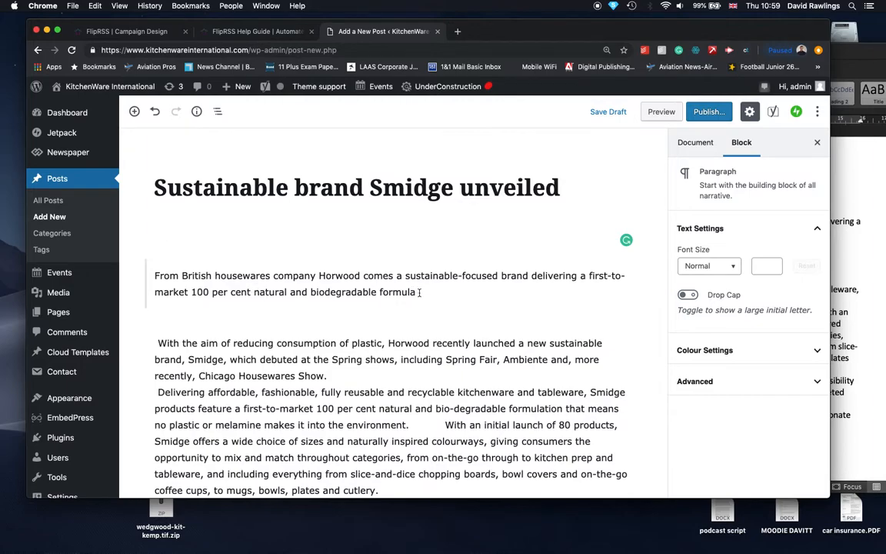
{"action": "left_click", "coordinate": [289, 284]}
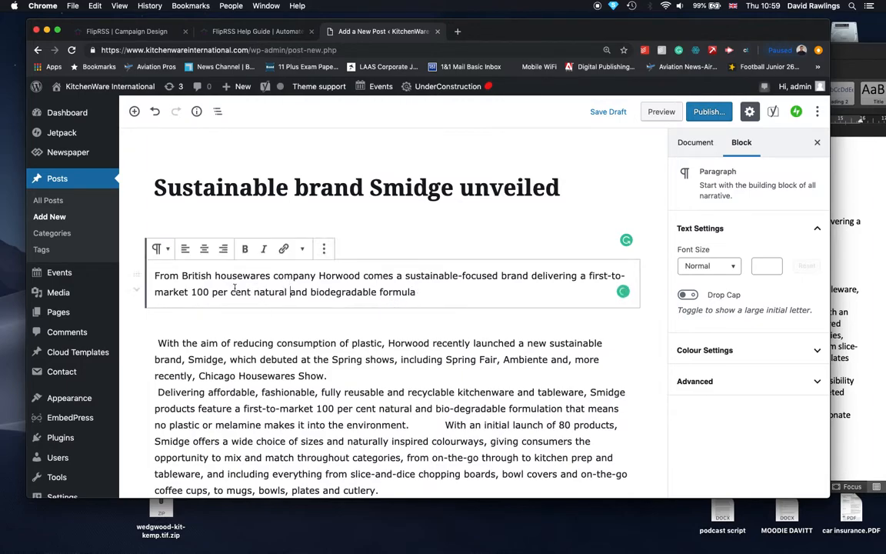
{"action": "left_click", "coordinate": [167, 252]}
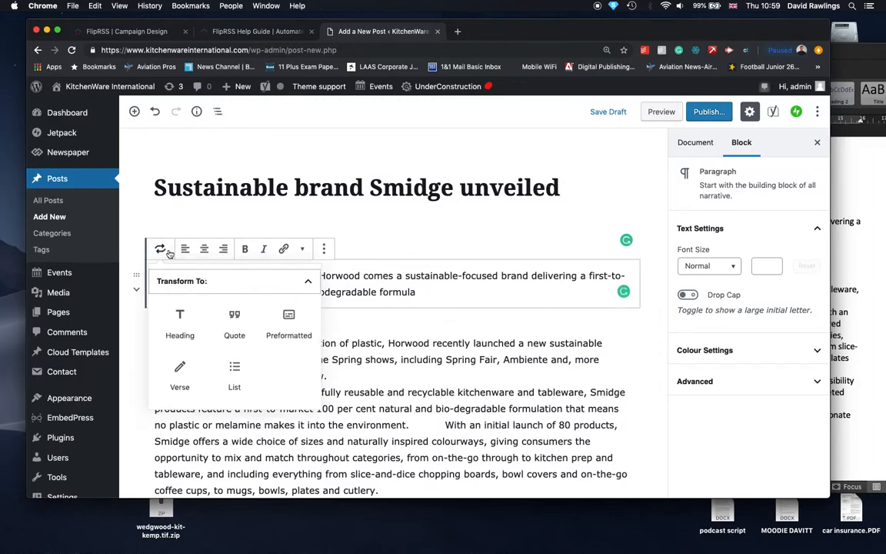
{"action": "left_click", "coordinate": [184, 328]}
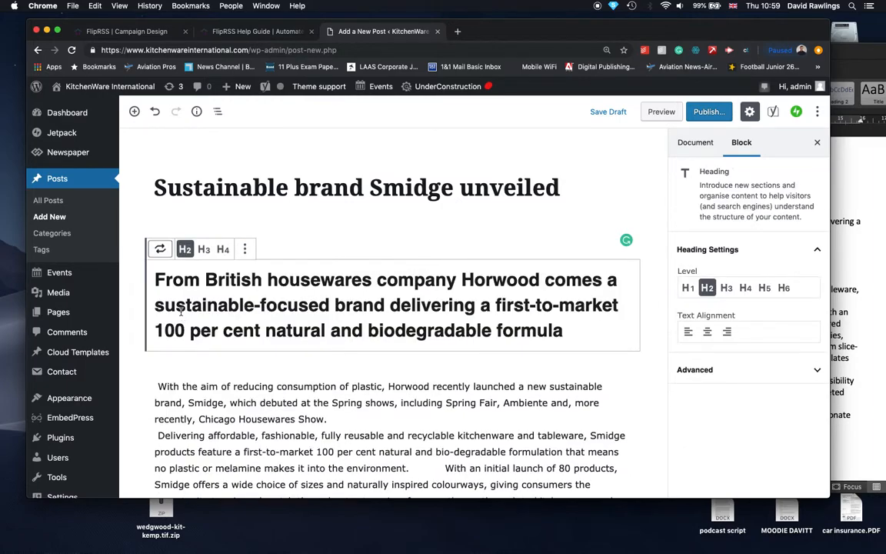
{"action": "left_click", "coordinate": [204, 250]}
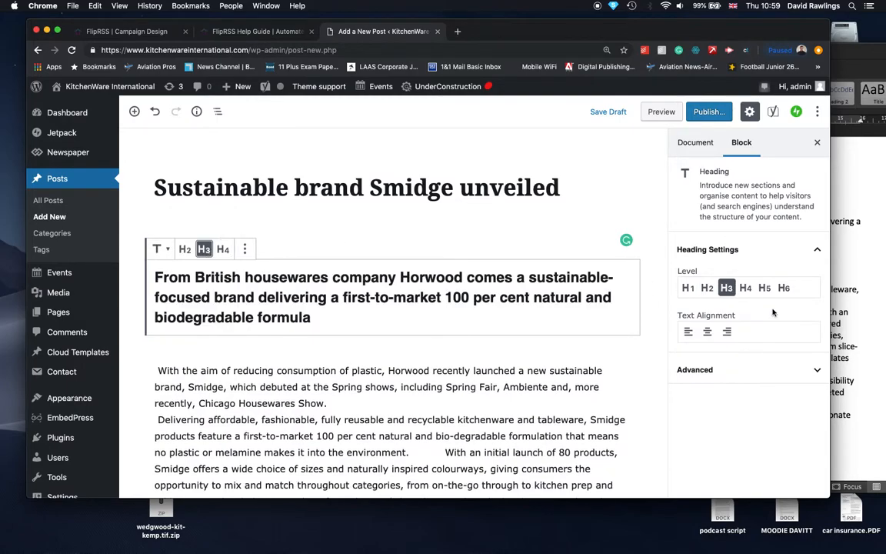
{"action": "left_click", "coordinate": [708, 332]}
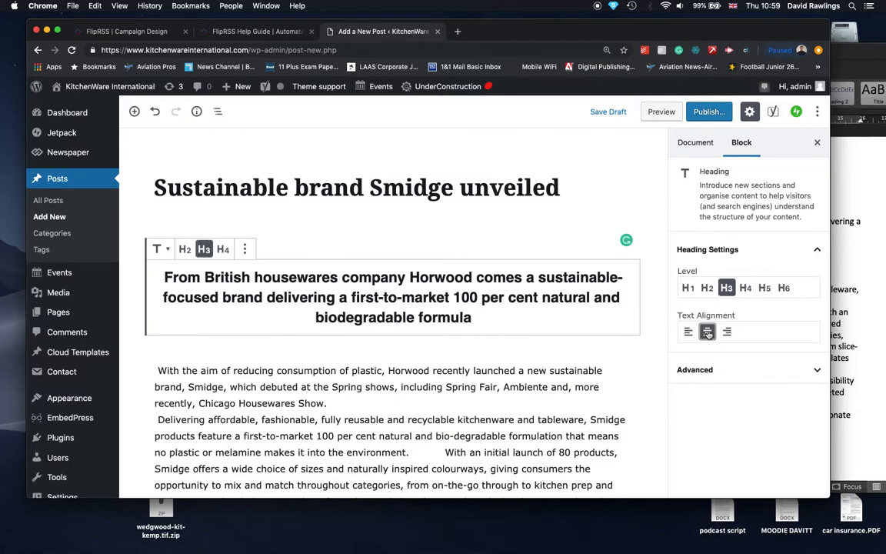
Remove the blank line and stray leading spaces before "With the aim of reducing" and "Delivering affordable".
{"action": "left_click", "coordinate": [413, 380]}
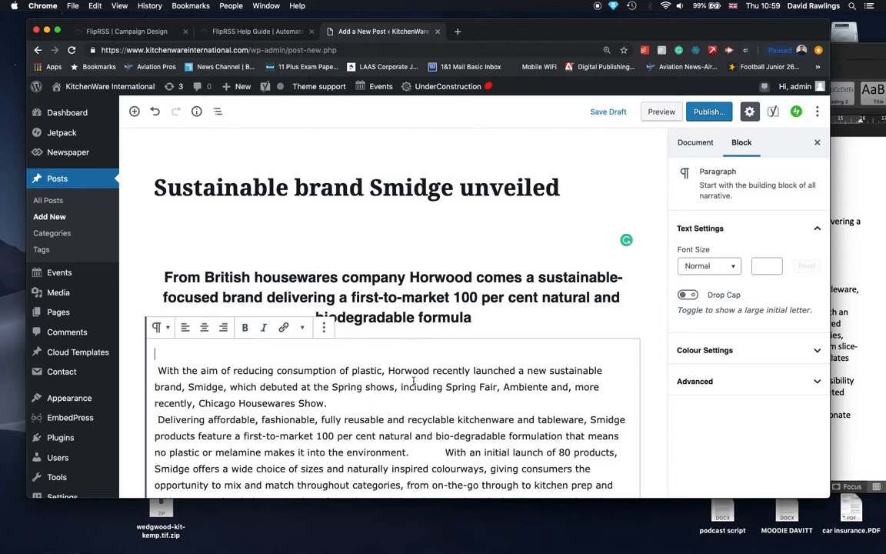
{"action": "scroll", "coordinate": [414, 381], "scroll_direction": "down", "scroll_amount": 2}
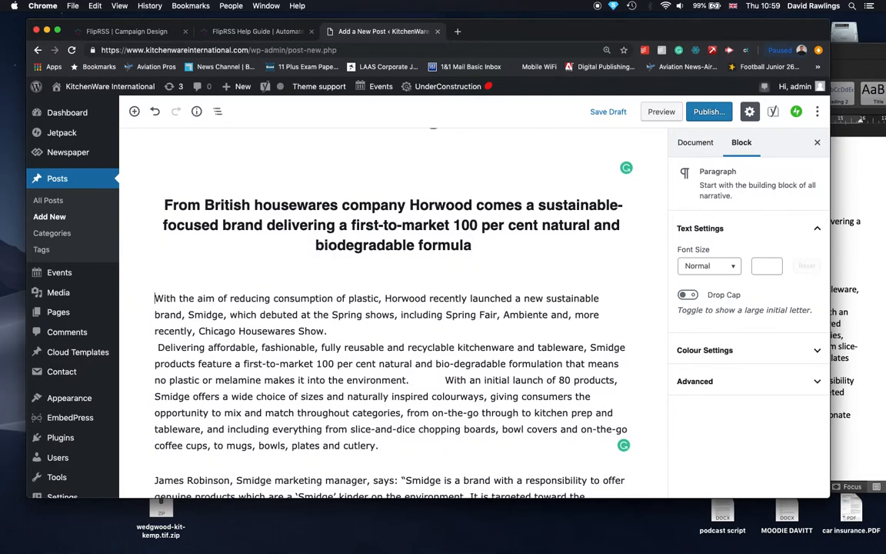
{"action": "key", "text": "Delete"}
{"action": "key", "text": "Down"}
{"action": "key", "text": "Down"}
{"action": "key", "text": "Down"}
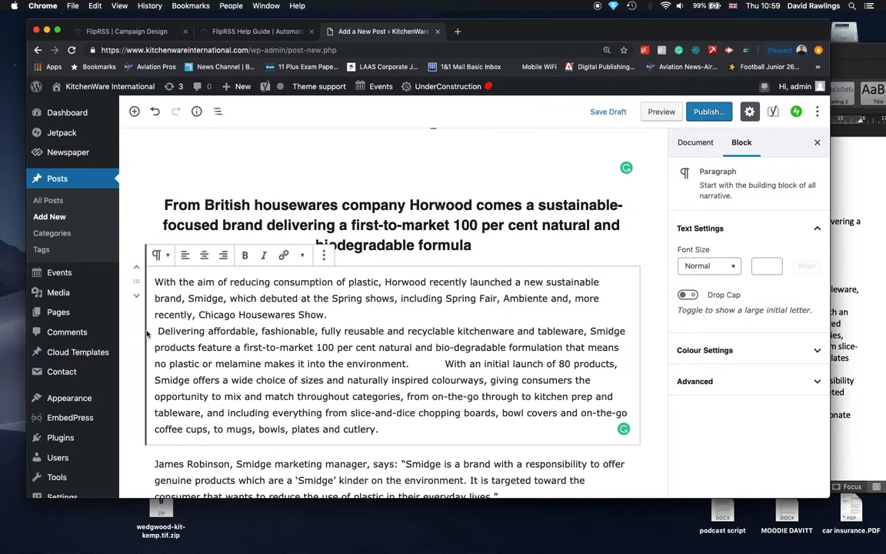
{"action": "key", "text": "Delete"}
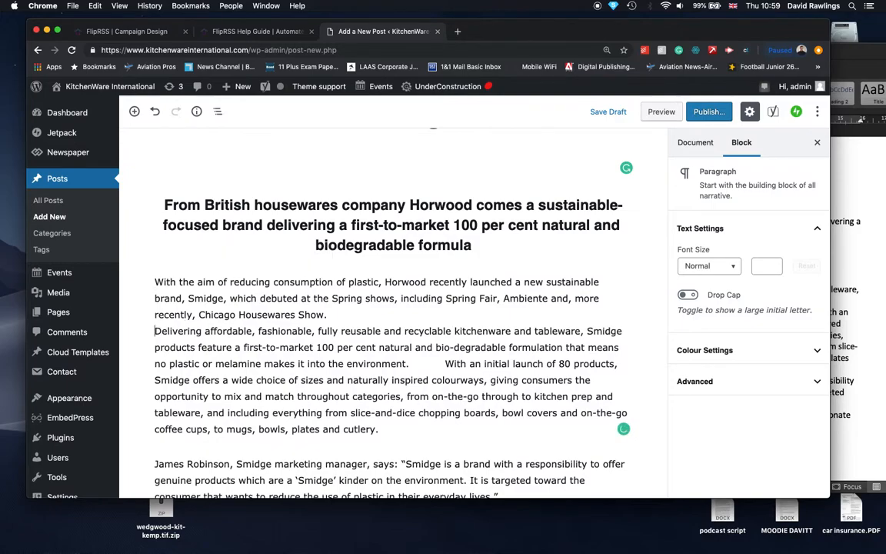
Split the body text into a new paragraph at "With an initial launch of 80 products".
{"action": "scroll", "coordinate": [233, 346], "scroll_direction": "down", "scroll_amount": 1}
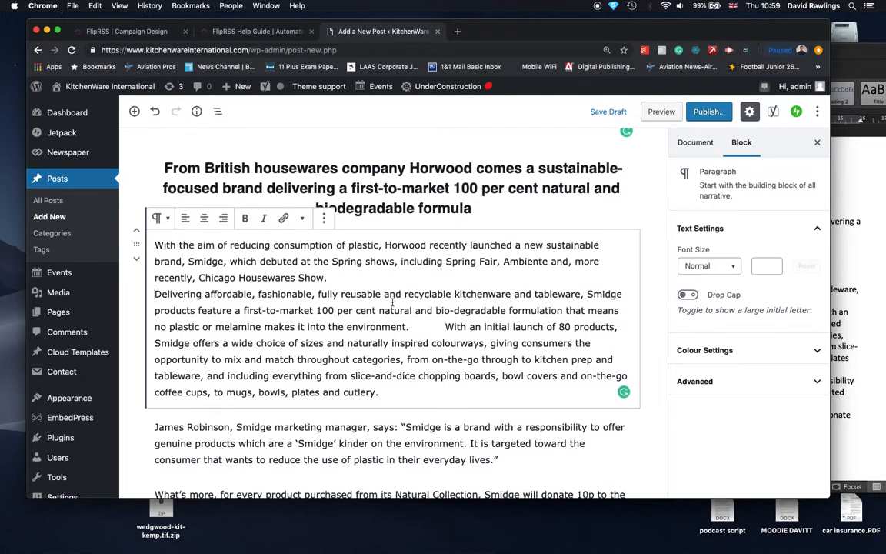
{"action": "left_click", "coordinate": [445, 326]}
{"action": "key", "text": "Return"}
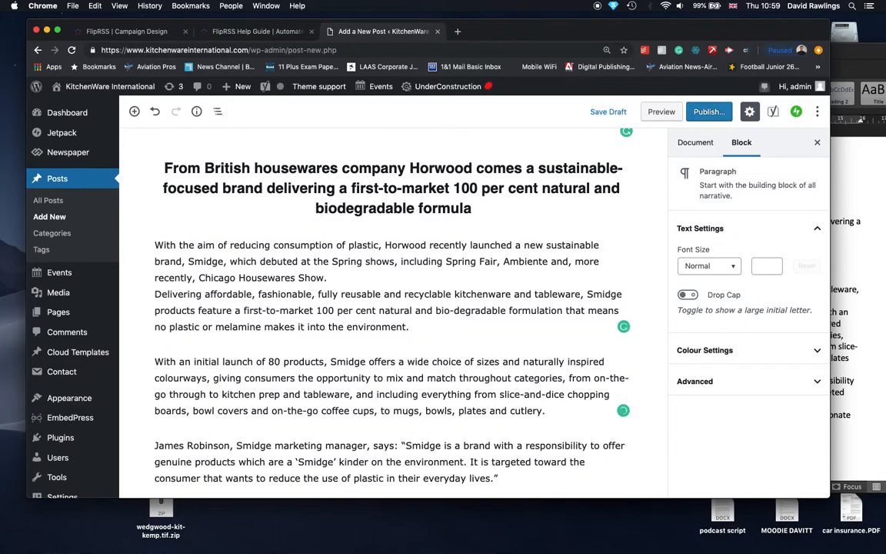
{"action": "left_click", "coordinate": [343, 274]}
{"action": "key", "text": "Return"}
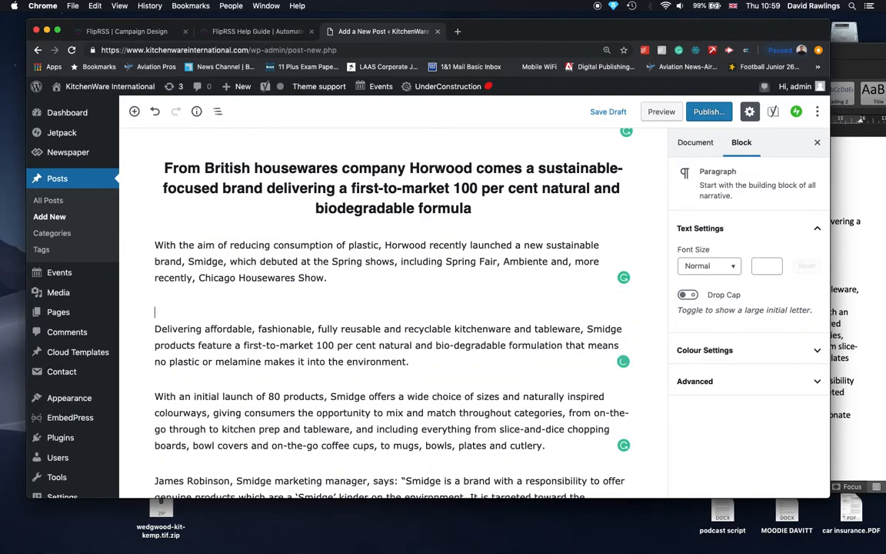
{"action": "key", "text": "BackSpace"}
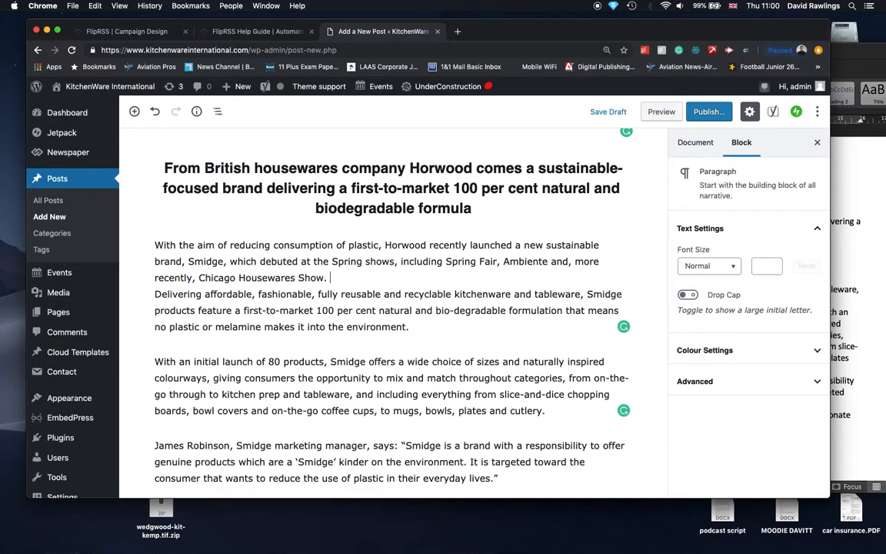
{"action": "scroll", "coordinate": [333, 340], "scroll_direction": "down", "scroll_amount": 5}
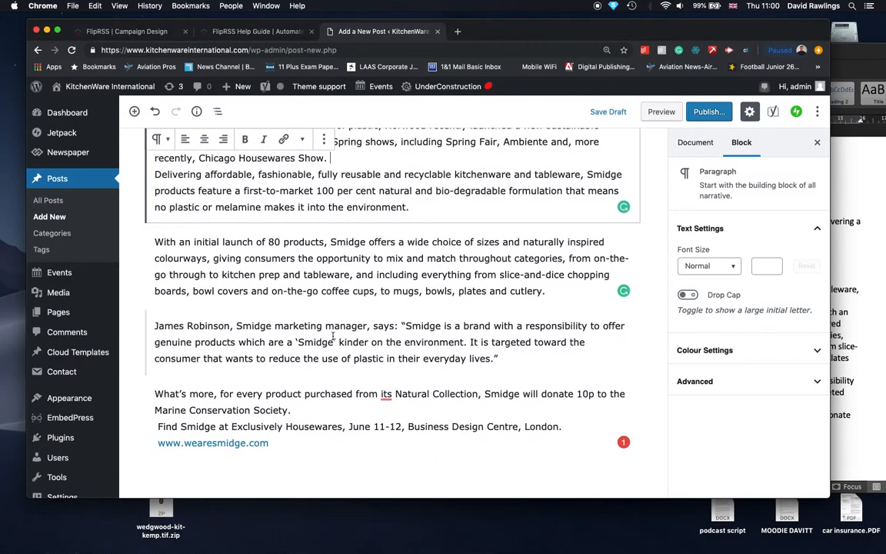
{"action": "scroll", "coordinate": [293, 253], "scroll_direction": "down", "scroll_amount": 2}
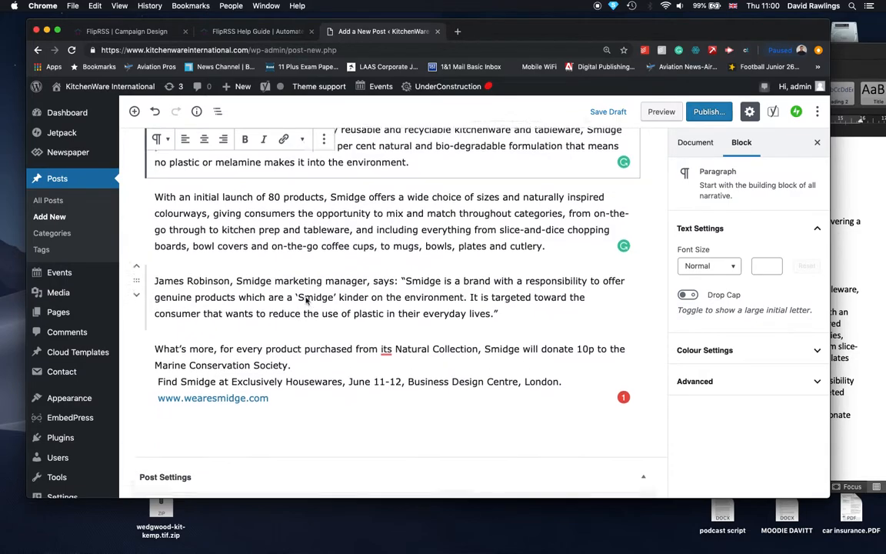
{"action": "left_click", "coordinate": [158, 369]}
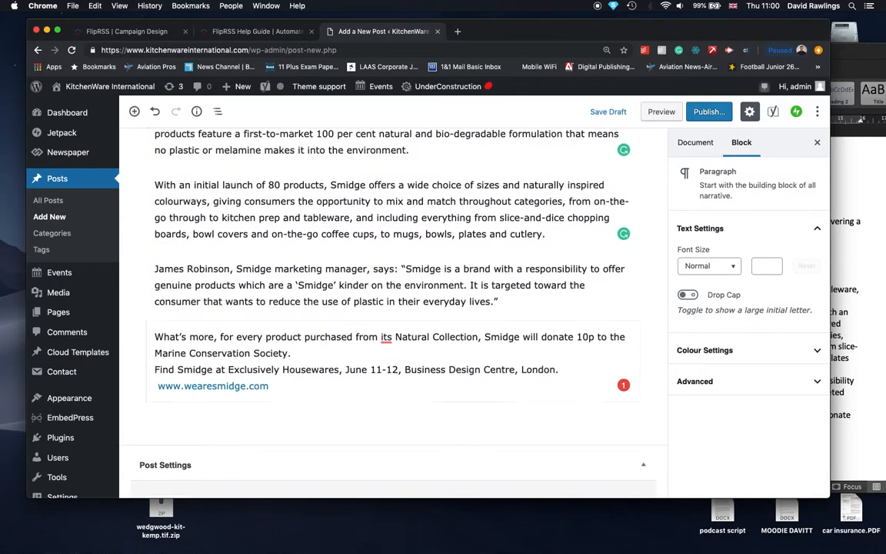
{"action": "key", "text": "Return"}
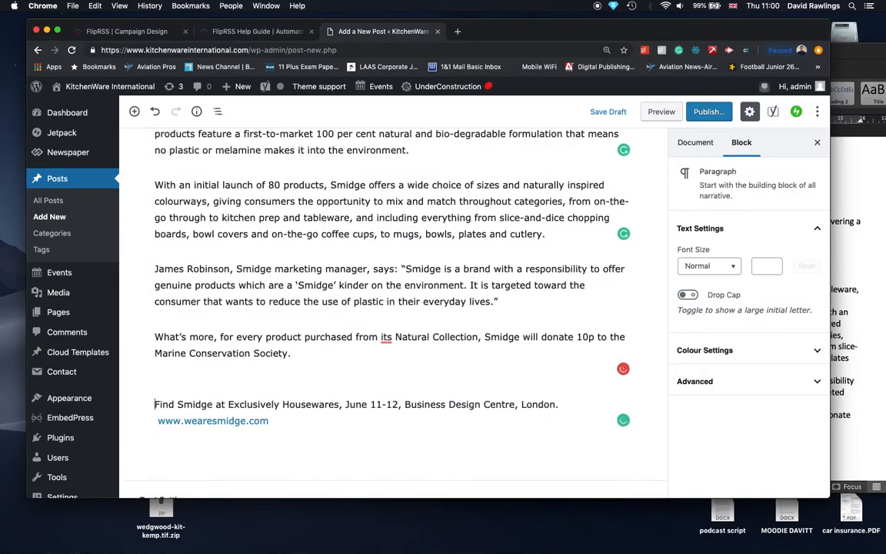
{"action": "left_click", "coordinate": [158, 421]}
{"action": "key", "text": "Return"}
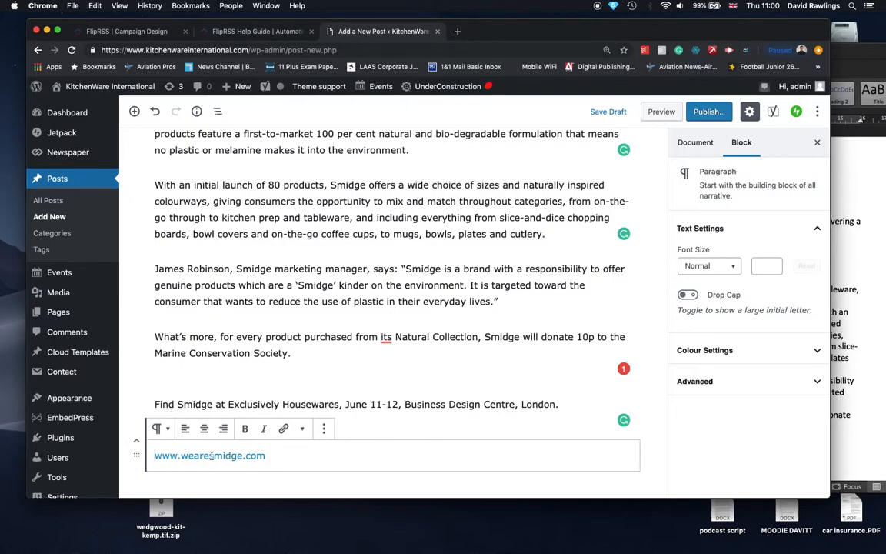
{"action": "left_click", "coordinate": [284, 429]}
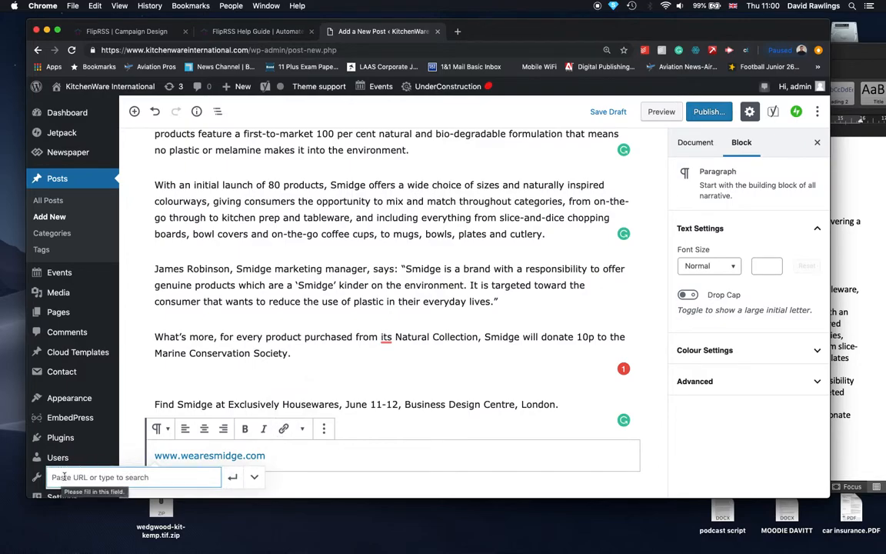
{"action": "left_click", "coordinate": [356, 388]}
{"action": "scroll", "coordinate": [460, 352], "scroll_direction": "up", "scroll_amount": 4}
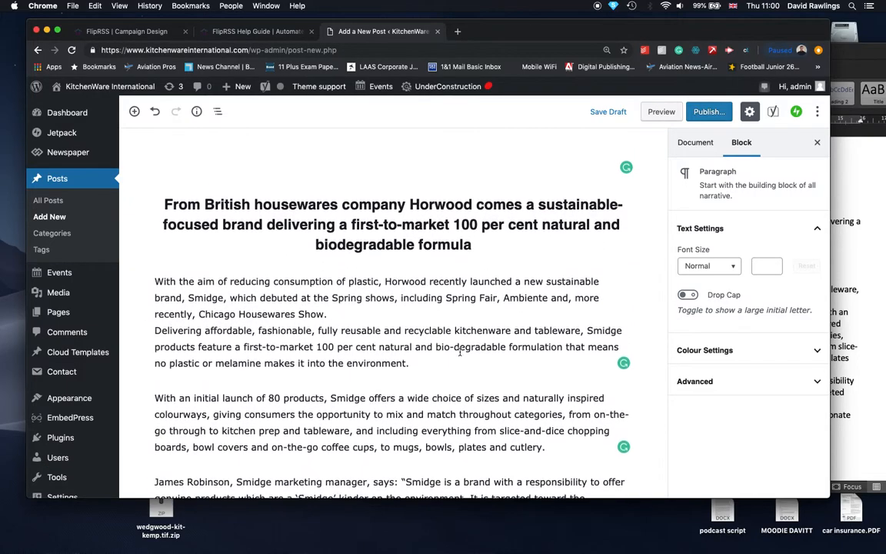
{"action": "scroll", "coordinate": [460, 353], "scroll_direction": "down", "scroll_amount": 2}
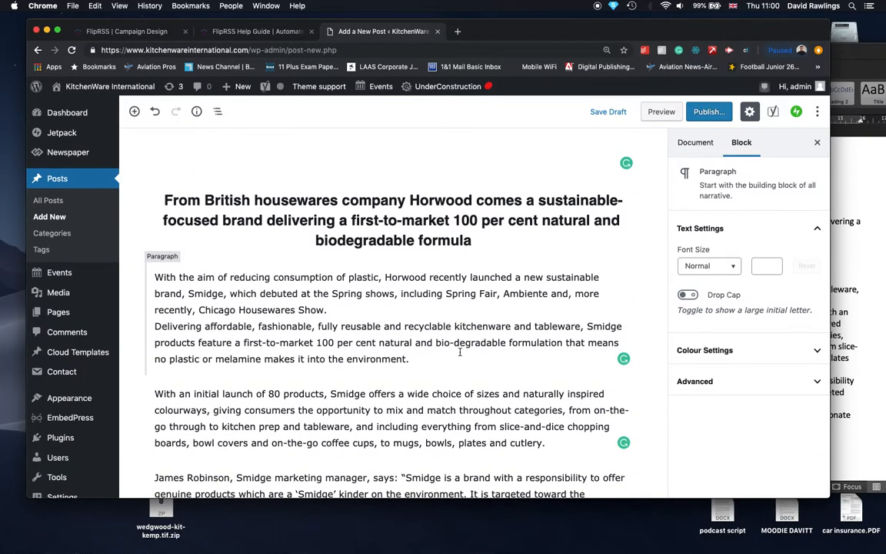
Assign the post to the NEWS category and its Eco subcategory in the document settings.
{"action": "left_click", "coordinate": [697, 143]}
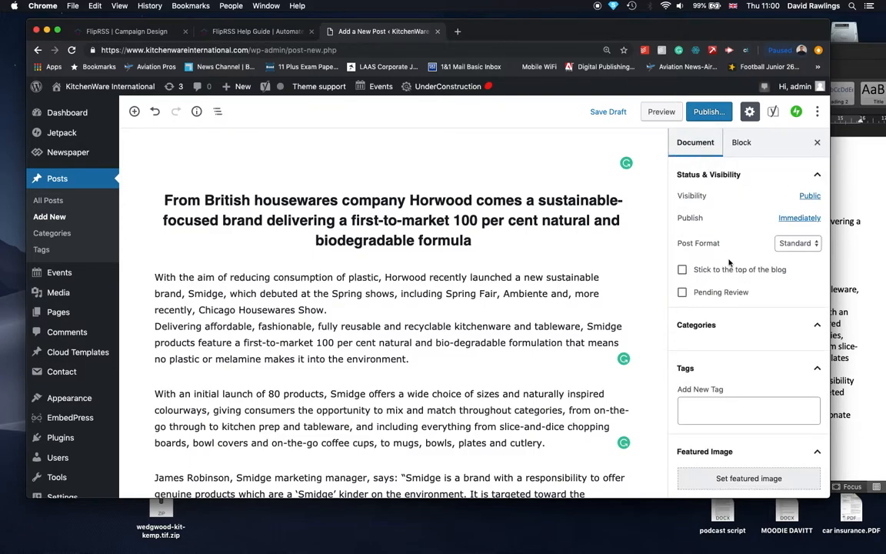
{"action": "scroll", "coordinate": [729, 263], "scroll_direction": "down", "scroll_amount": 5}
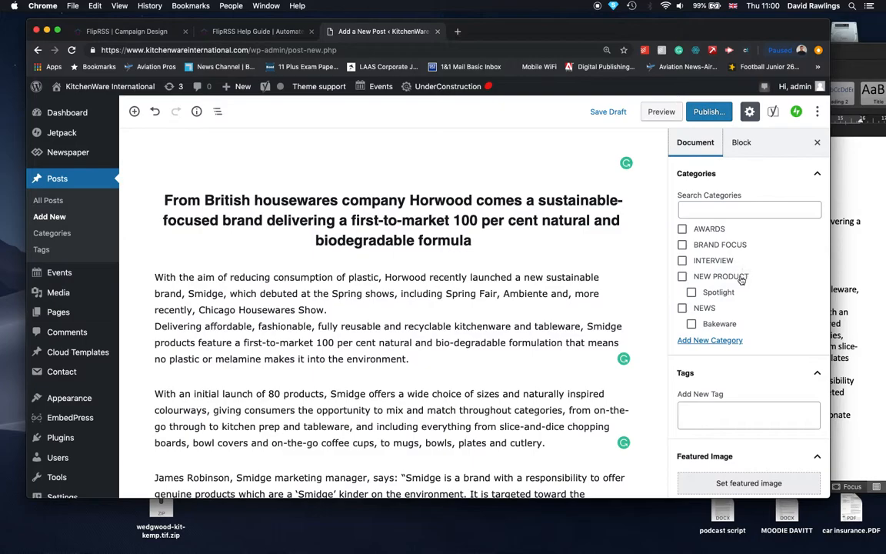
{"action": "scroll", "coordinate": [693, 277], "scroll_direction": "down", "scroll_amount": 1}
{"action": "left_click", "coordinate": [683, 297]}
{"action": "scroll", "coordinate": [751, 264], "scroll_direction": "down", "scroll_amount": 4}
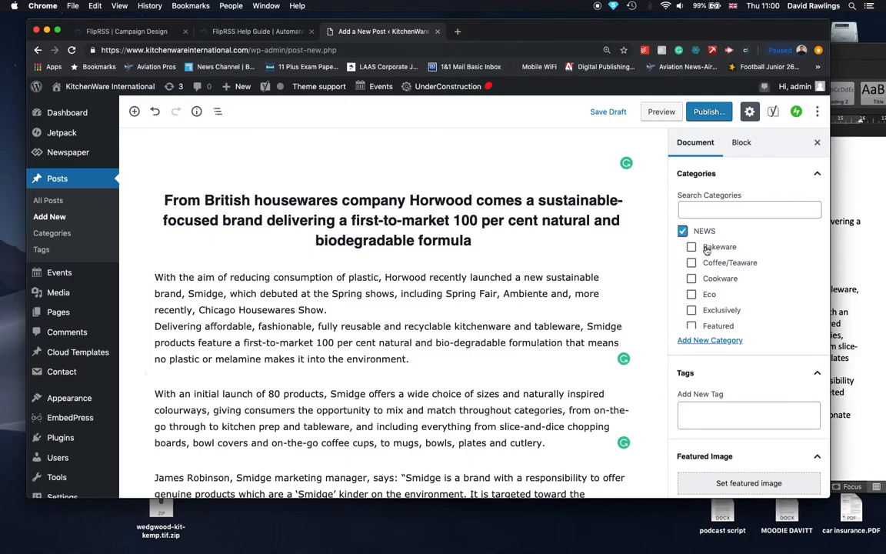
{"action": "left_click", "coordinate": [692, 295]}
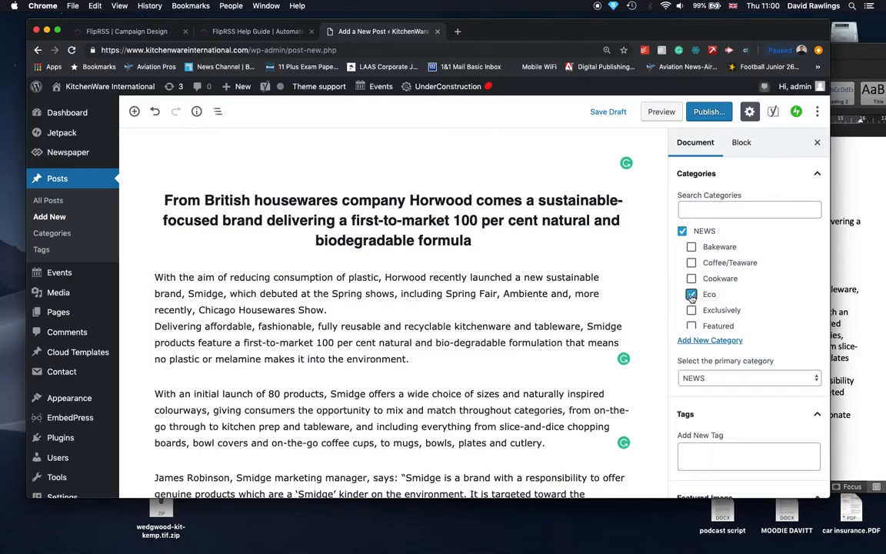
{"action": "scroll", "coordinate": [759, 278], "scroll_direction": "down", "scroll_amount": 1}
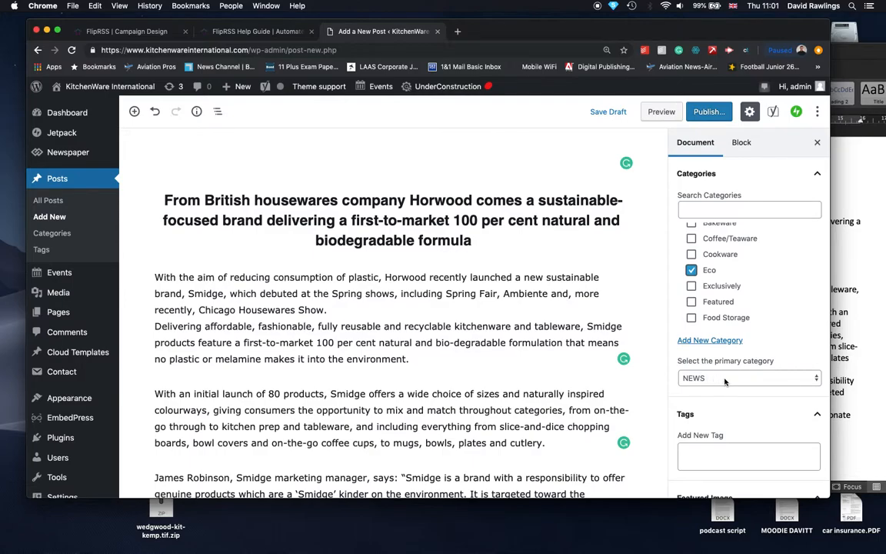
Add the tags Horwood, eco and Smidge to the post.
{"action": "scroll", "coordinate": [724, 385], "scroll_direction": "down", "scroll_amount": 3}
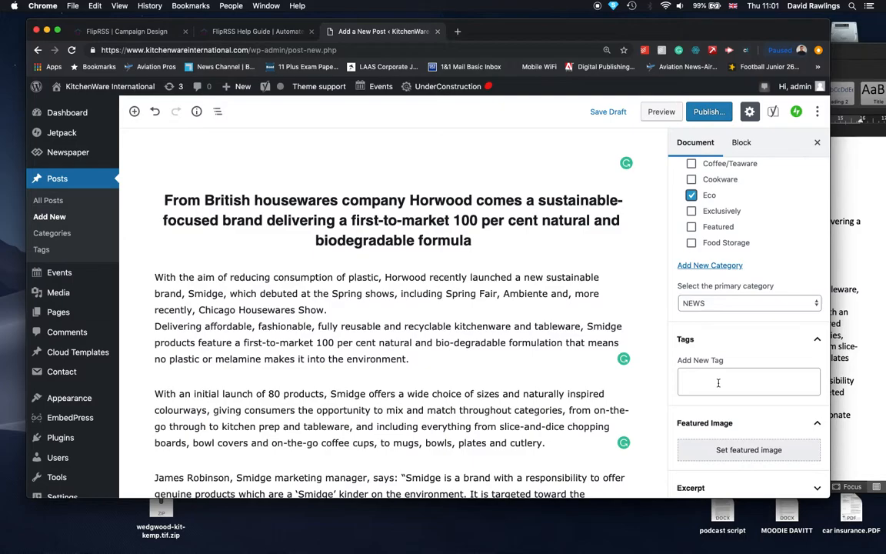
{"action": "left_click", "coordinate": [719, 382]}
{"action": "type", "text": "Horwood"}
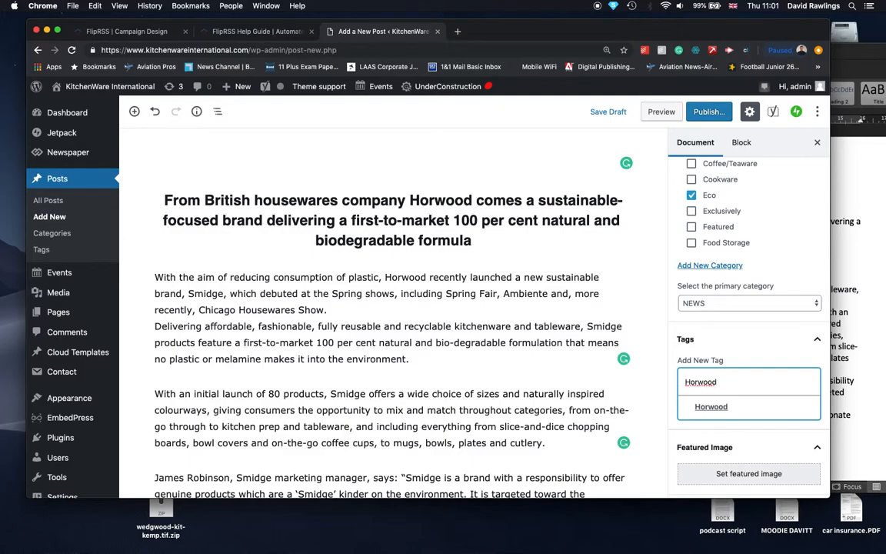
{"action": "key", "text": "Return"}
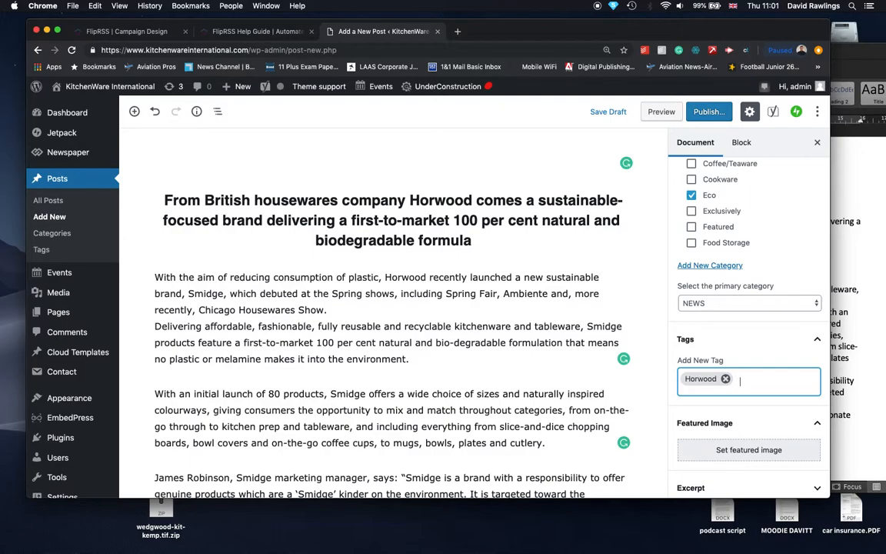
{"action": "type", "text": "eco"}
{"action": "key", "text": "Return"}
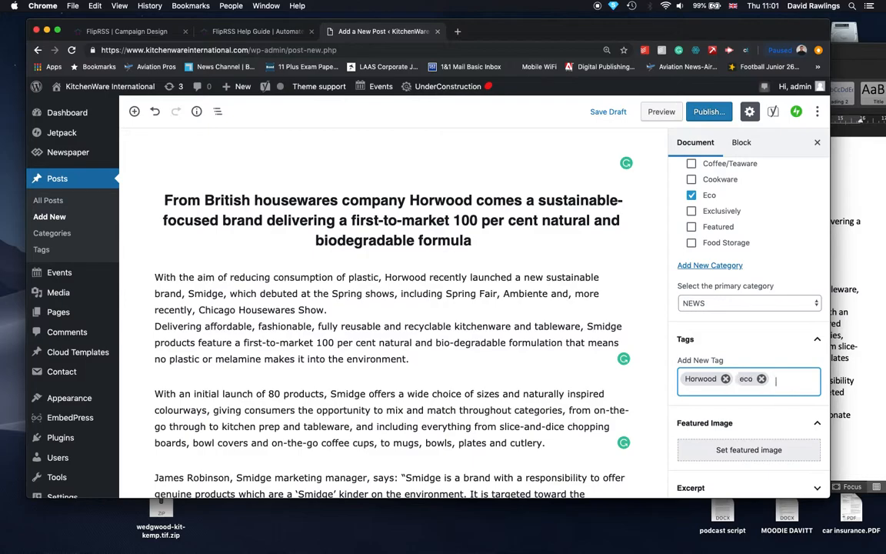
{"action": "type", "text": "Smi"}
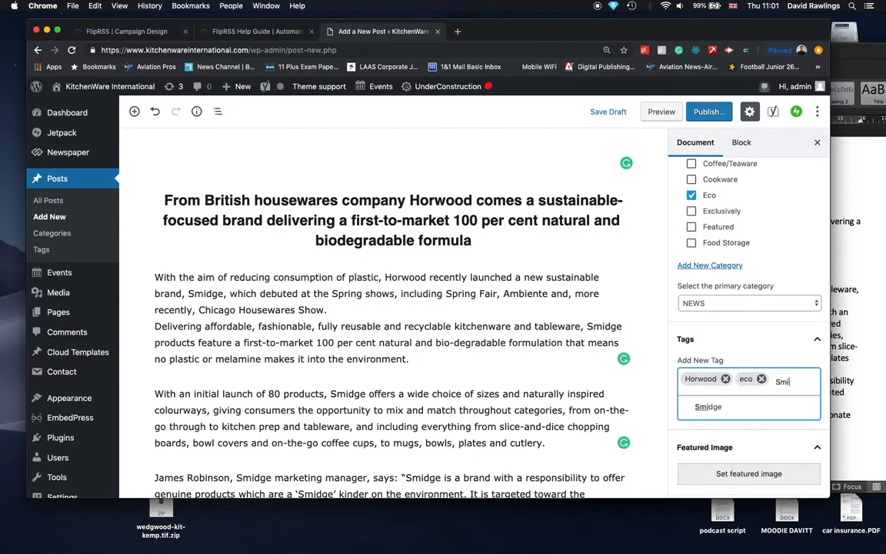
{"action": "type", "text": "dge"}
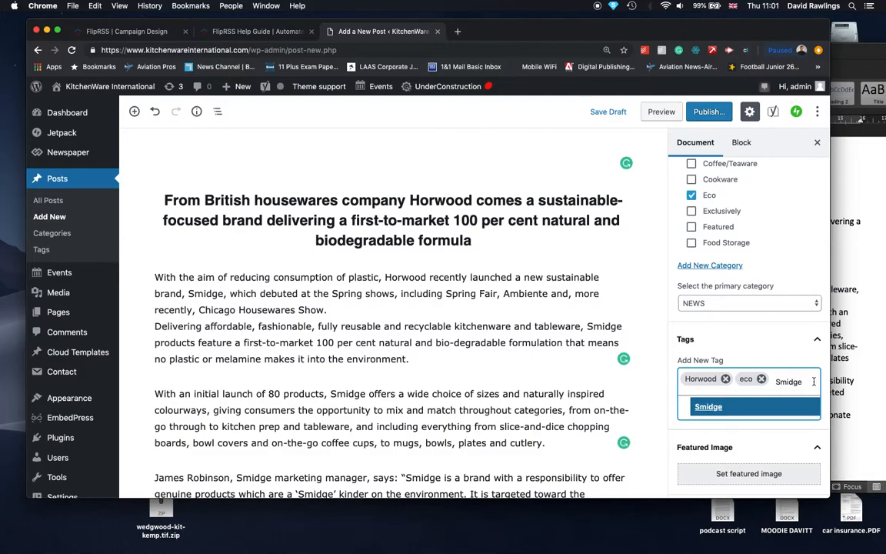
{"action": "key", "text": "Return"}
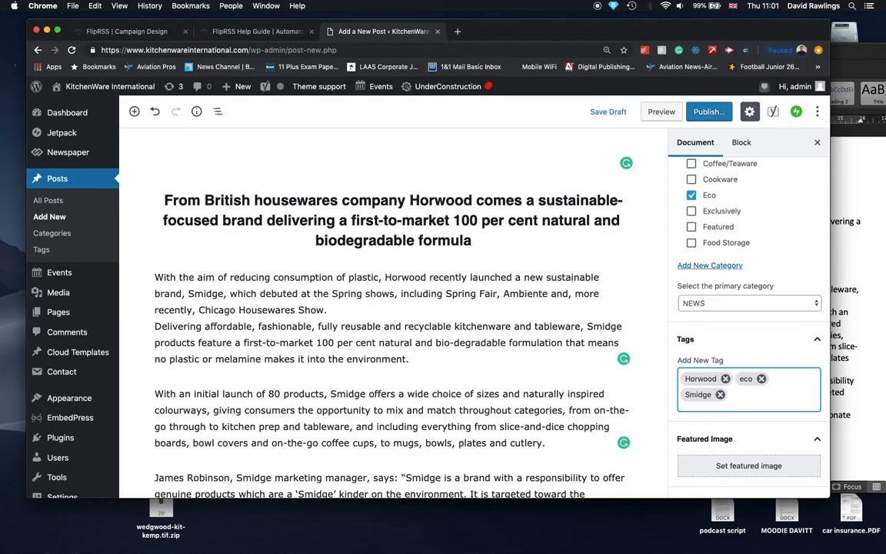
Open the file upload view for the post's featured image.
{"action": "scroll", "coordinate": [748, 352], "scroll_direction": "down", "scroll_amount": 2}
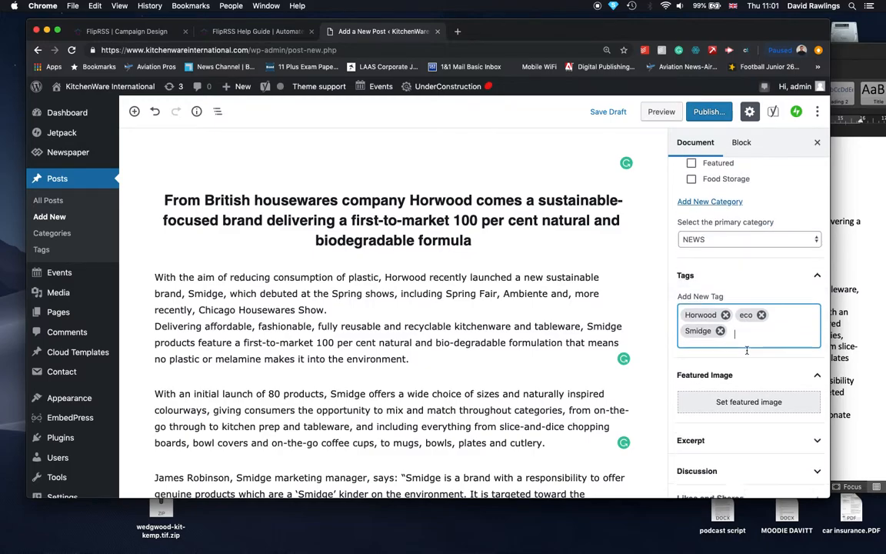
{"action": "scroll", "coordinate": [724, 373], "scroll_direction": "down", "scroll_amount": 1}
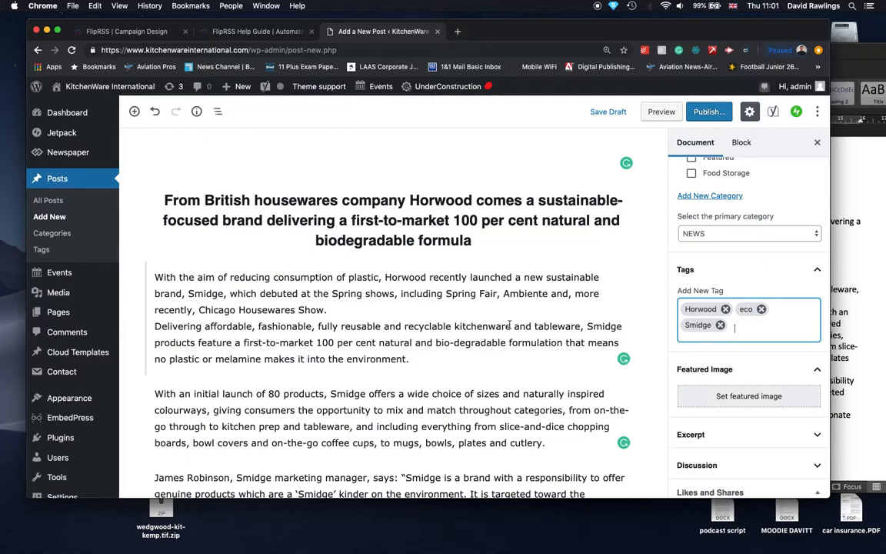
{"action": "left_click", "coordinate": [748, 398]}
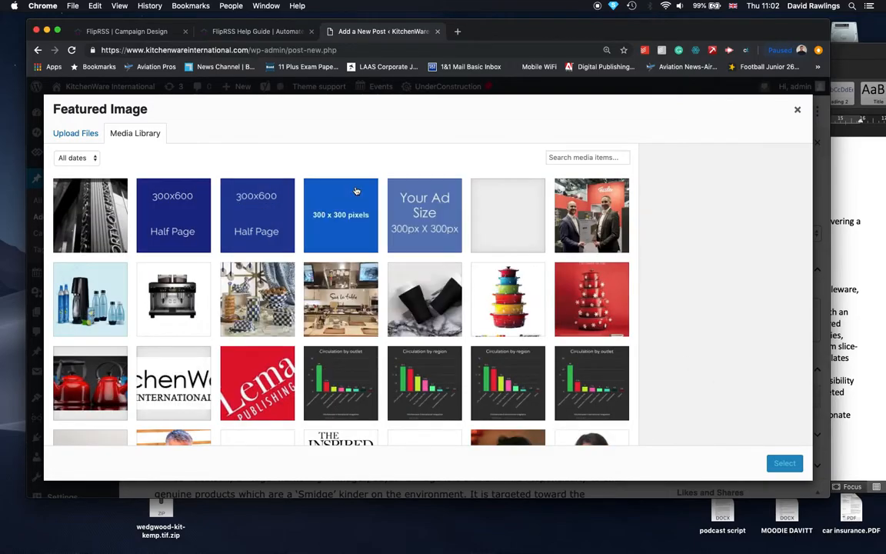
{"action": "left_click", "coordinate": [76, 134]}
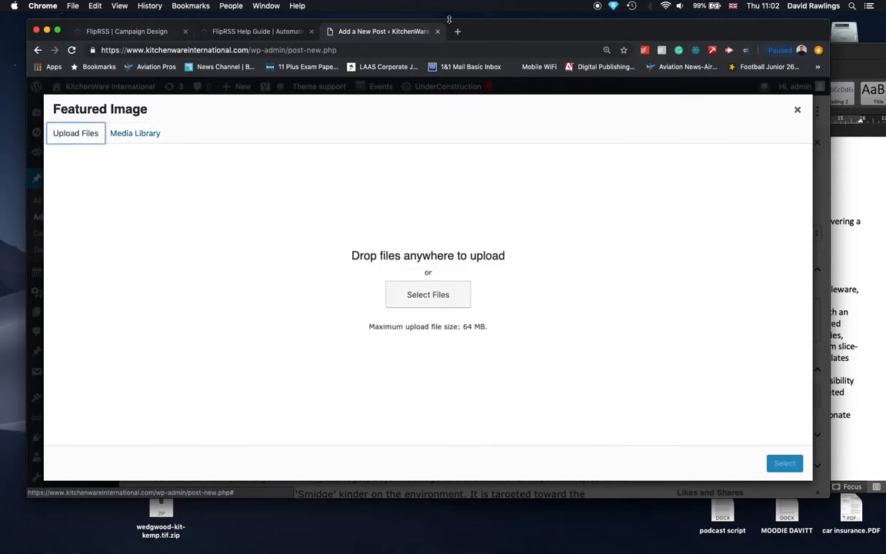
Move the Word document out of the way and upload the Smidge Slice & Dice Chopping Boards Group - Lifestyle image from its folder.
{"action": "left_click_drag", "start_coordinate": [485, 29], "coordinate": [466, 25]}
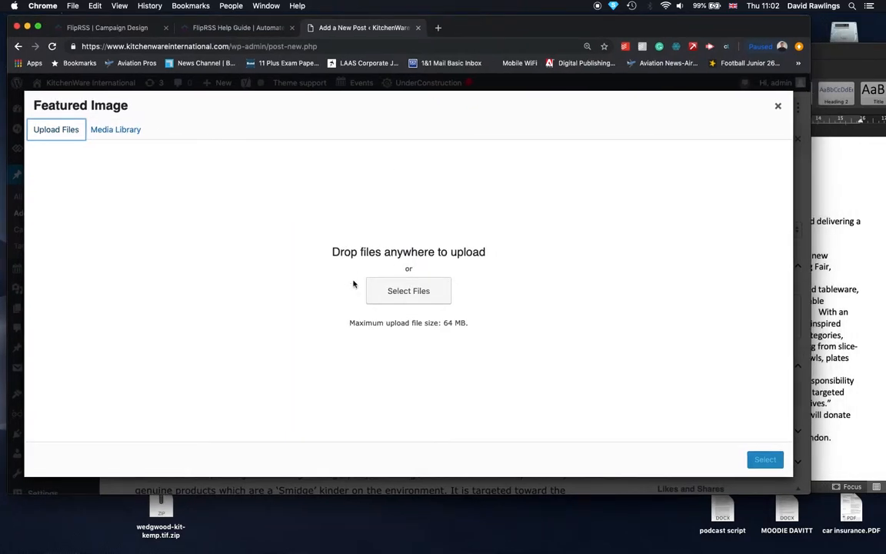
{"action": "left_click", "coordinate": [838, 180]}
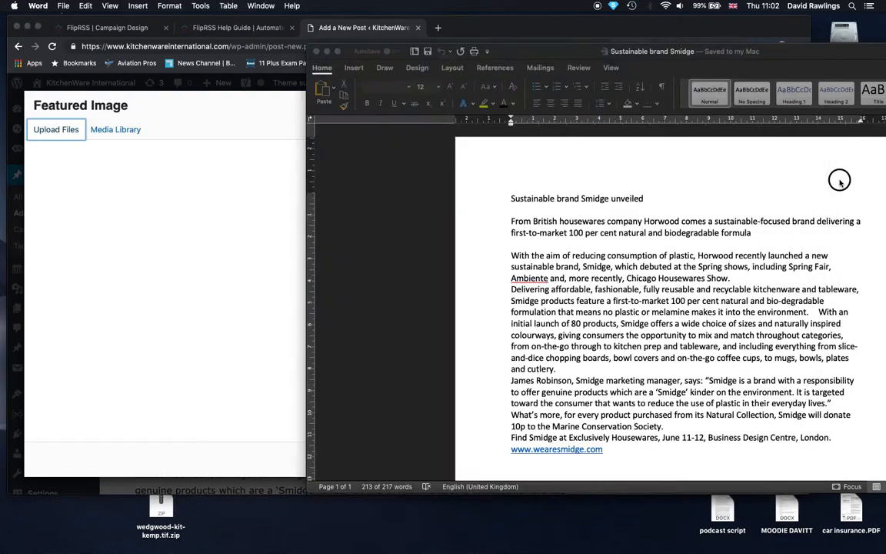
{"action": "left_click", "coordinate": [326, 51]}
{"action": "left_click", "coordinate": [861, 276]}
{"action": "left_click_drag", "start_coordinate": [540, 52], "coordinate": [619, 83]}
{"action": "left_click_drag", "start_coordinate": [614, 132], "coordinate": [333, 248]}
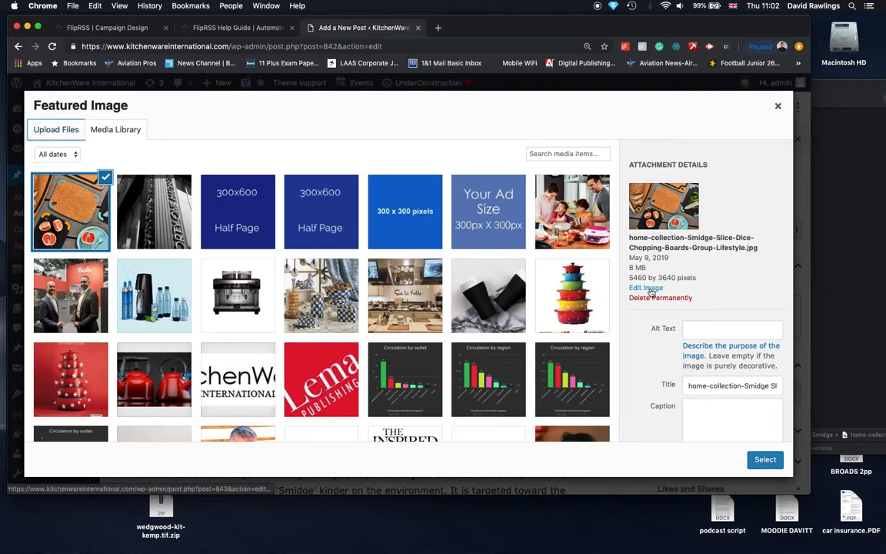
Open the uploaded chopping boards image for editing, try to crop it to about 4586 × 3044 pixels and discard the edit.
{"action": "left_click", "coordinate": [650, 289]}
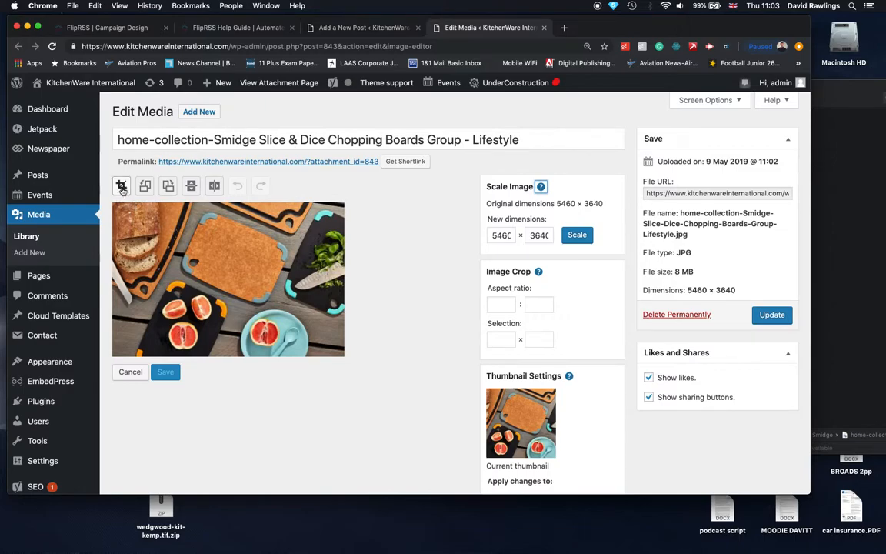
{"action": "left_click", "coordinate": [120, 190]}
{"action": "left_click_drag", "start_coordinate": [114, 204], "coordinate": [149, 227]}
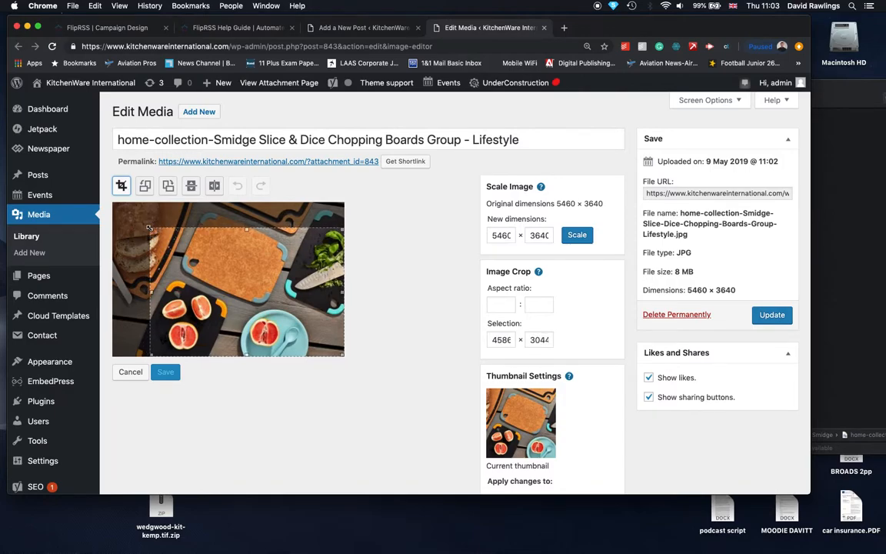
{"action": "left_click", "coordinate": [122, 186]}
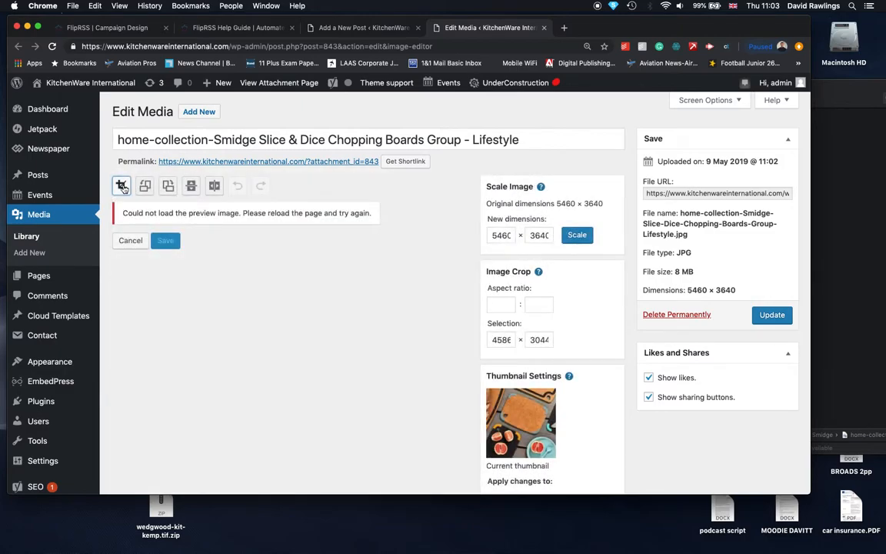
{"action": "left_click", "coordinate": [132, 241]}
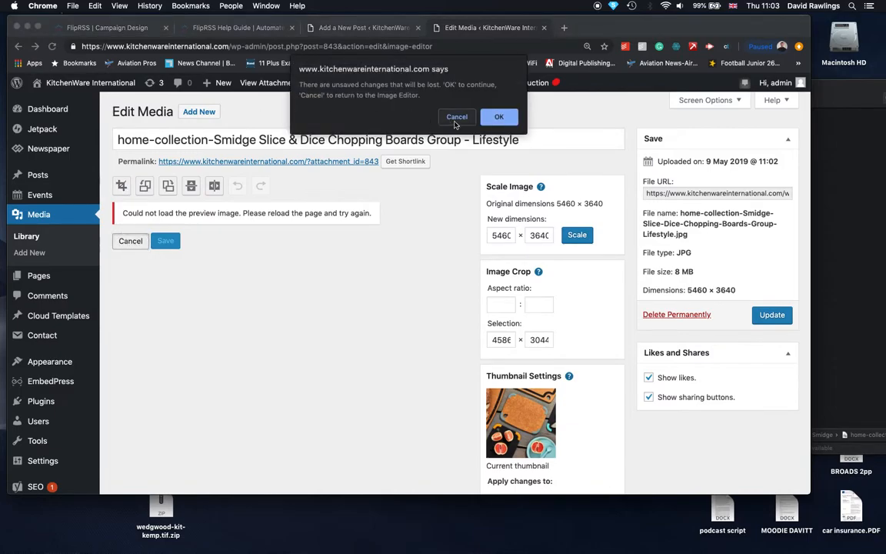
{"action": "left_click", "coordinate": [503, 116]}
{"action": "scroll", "coordinate": [363, 278], "scroll_direction": "down", "scroll_amount": 2}
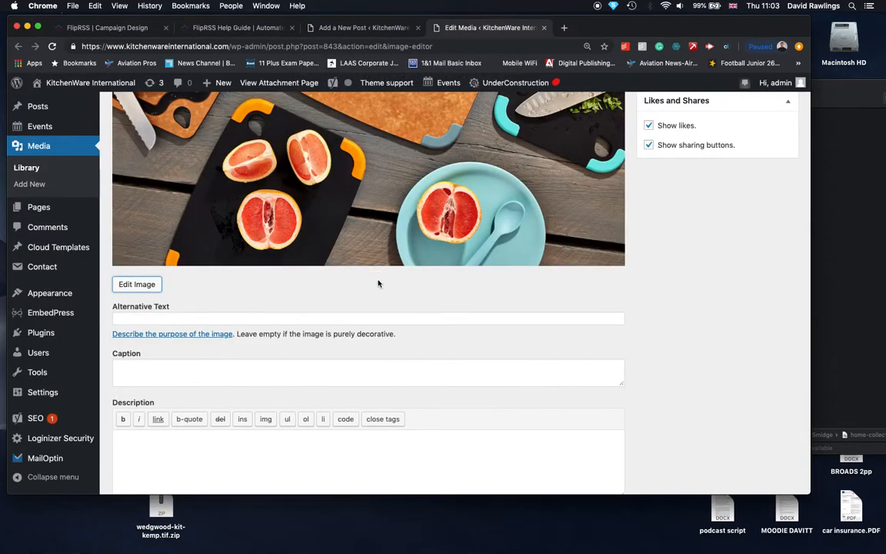
{"action": "scroll", "coordinate": [377, 281], "scroll_direction": "up", "scroll_amount": 5}
{"action": "scroll", "coordinate": [418, 304], "scroll_direction": "down", "scroll_amount": 3}
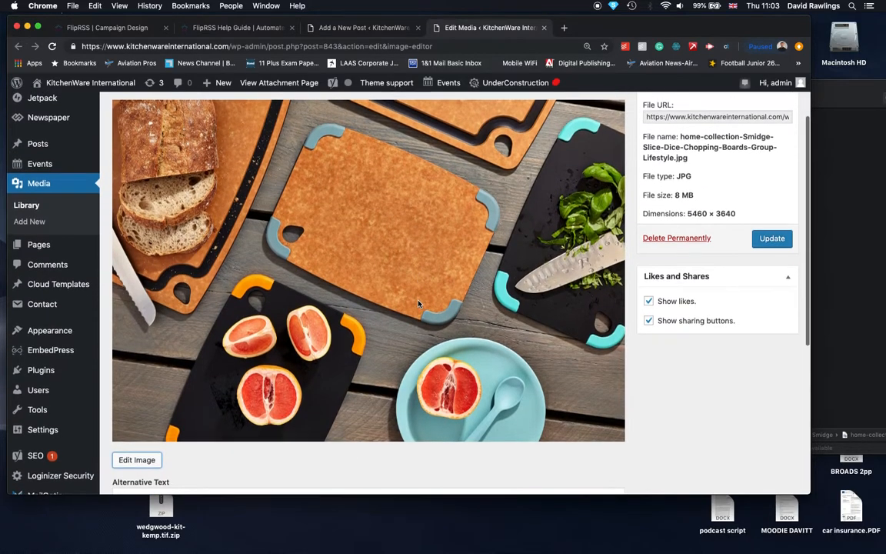
Scale the uploaded chopping boards image to 1500 × 1000 pixels and update the media file.
{"action": "left_click", "coordinate": [134, 386]}
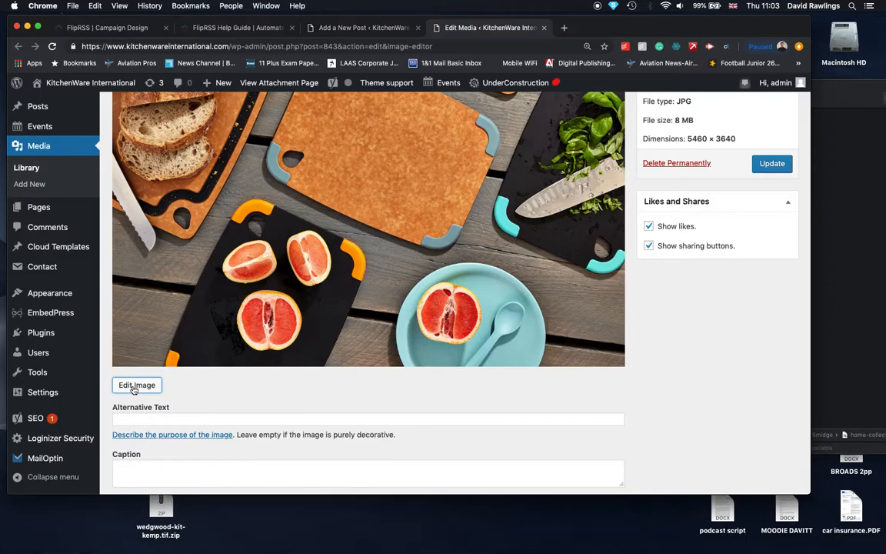
{"action": "scroll", "coordinate": [448, 327], "scroll_direction": "up", "scroll_amount": 4}
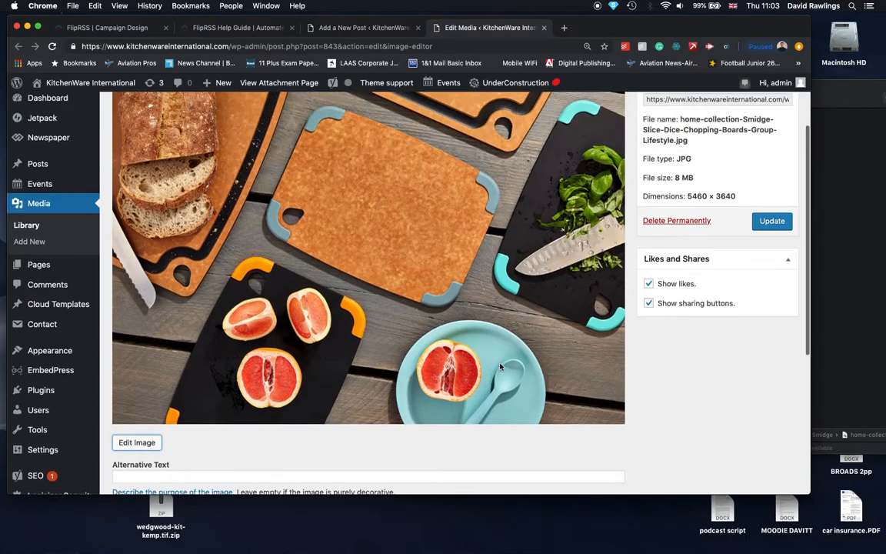
{"action": "scroll", "coordinate": [500, 367], "scroll_direction": "down", "scroll_amount": 5}
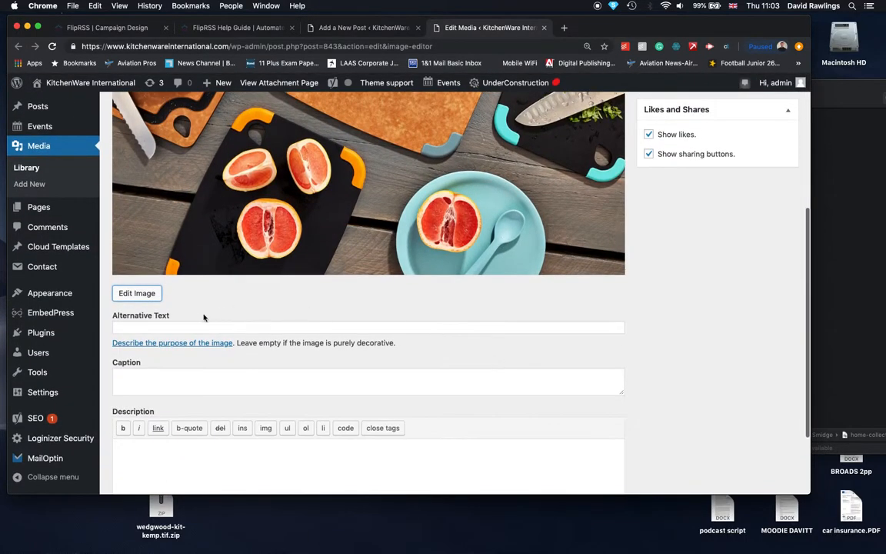
{"action": "left_click", "coordinate": [138, 296]}
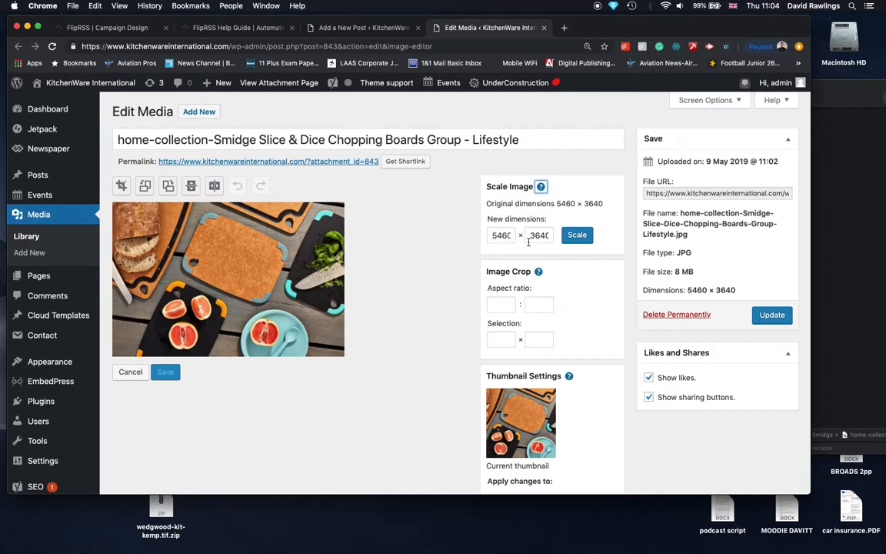
{"action": "double_click", "coordinate": [542, 236]}
{"action": "type", "text": "1000"}
{"action": "left_click", "coordinate": [579, 237]}
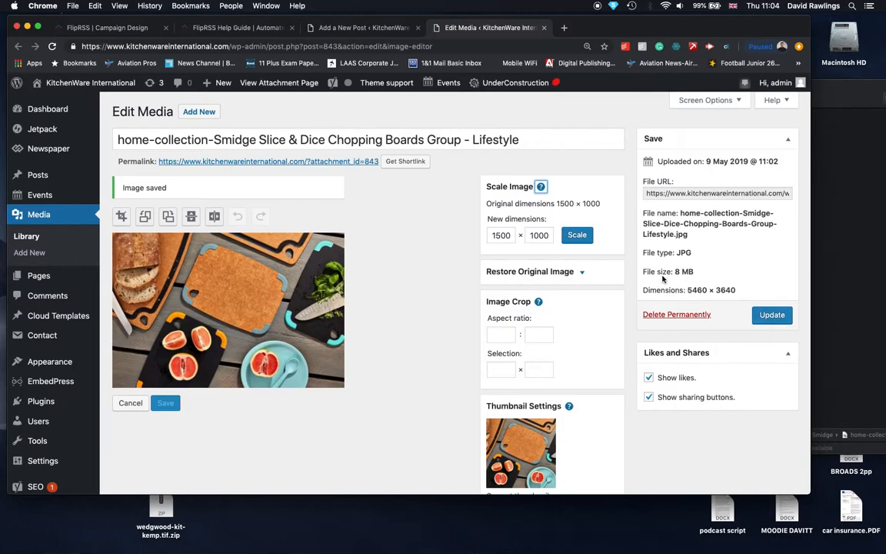
{"action": "left_click", "coordinate": [772, 315]}
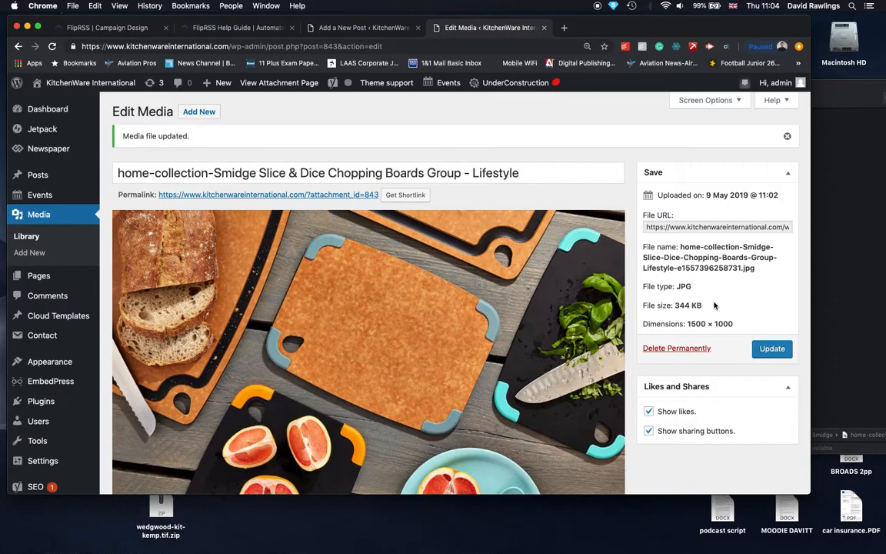
{"action": "scroll", "coordinate": [714, 305], "scroll_direction": "down", "scroll_amount": 8}
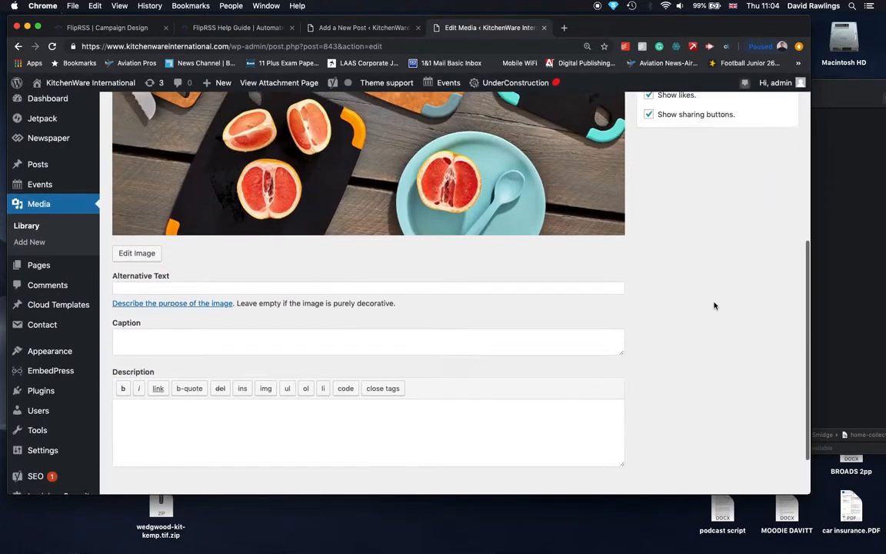
{"action": "scroll", "coordinate": [716, 292], "scroll_direction": "up", "scroll_amount": 10}
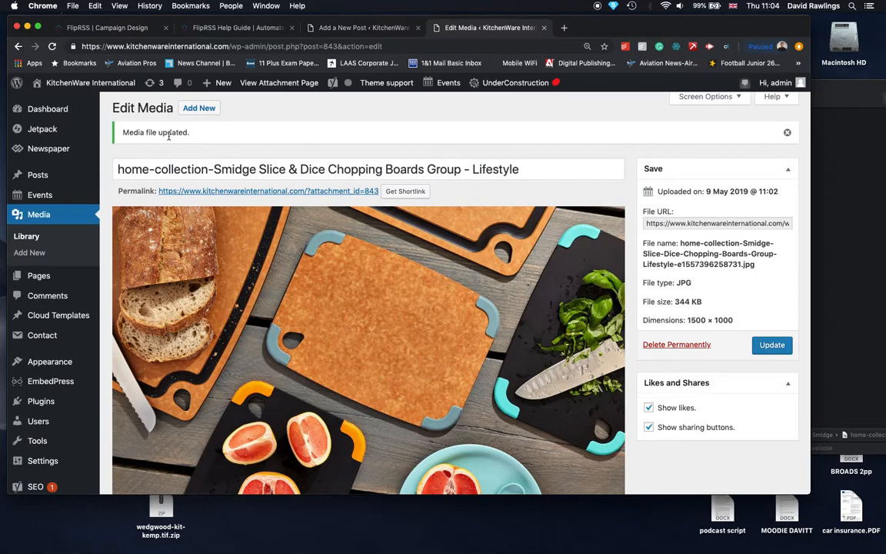
Reopen the draft post "Sustainable brand Smidge unveiled" for editing from the list of posts.
{"action": "left_click", "coordinate": [37, 175]}
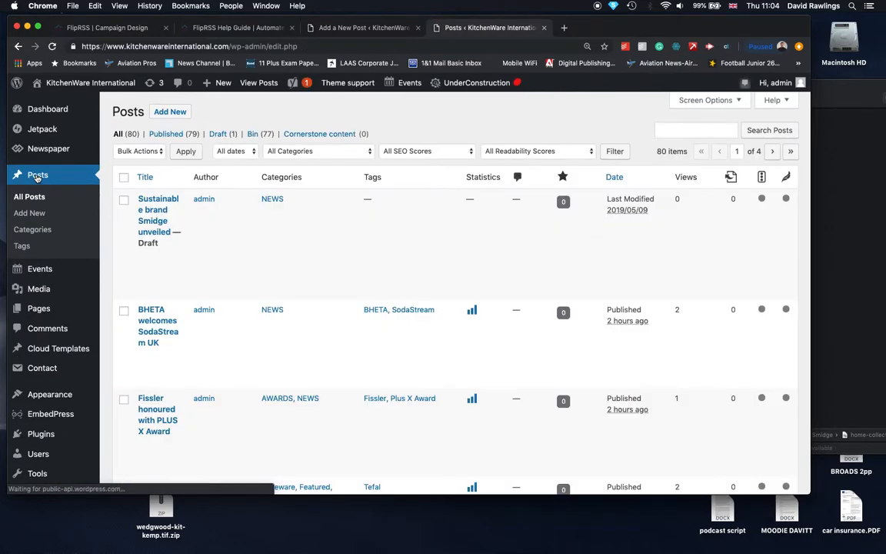
{"action": "mouse_move", "coordinate": [119, 200]}
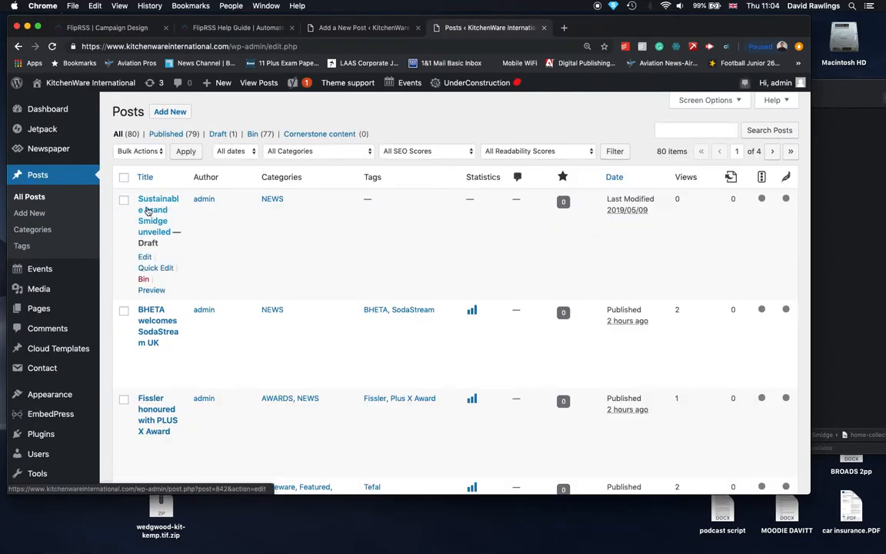
{"action": "left_click", "coordinate": [145, 258]}
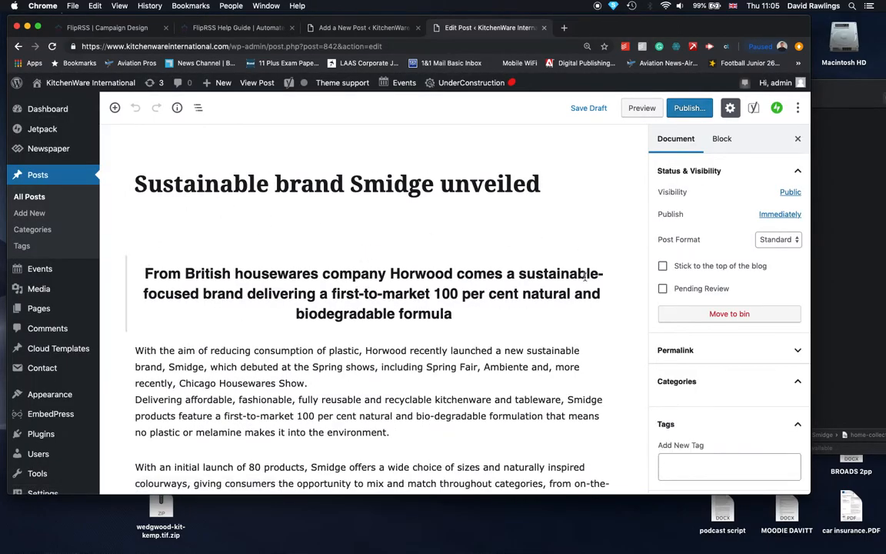
Set the scaled Smidge chopping boards image from the media library as the post's featured image.
{"action": "scroll", "coordinate": [639, 292], "scroll_direction": "down", "scroll_amount": 3}
{"action": "scroll", "coordinate": [725, 333], "scroll_direction": "down", "scroll_amount": 10}
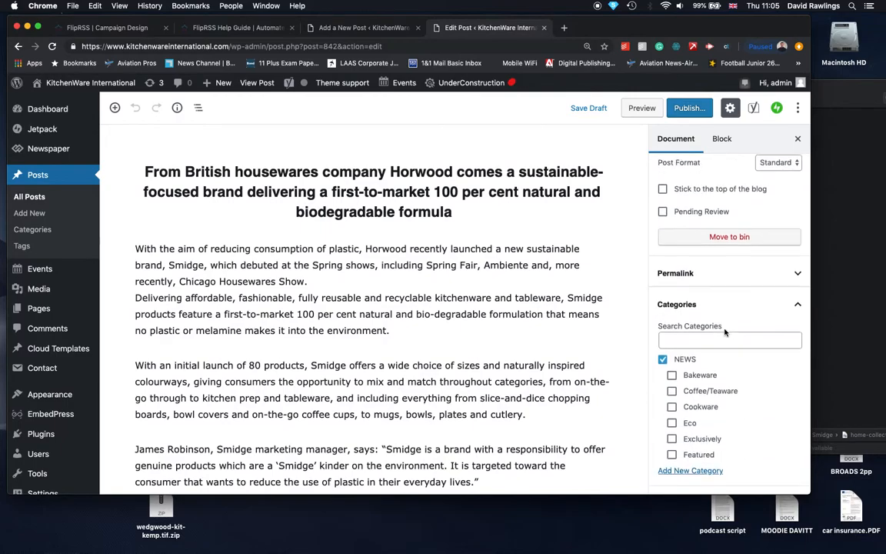
{"action": "scroll", "coordinate": [725, 332], "scroll_direction": "down", "scroll_amount": 5}
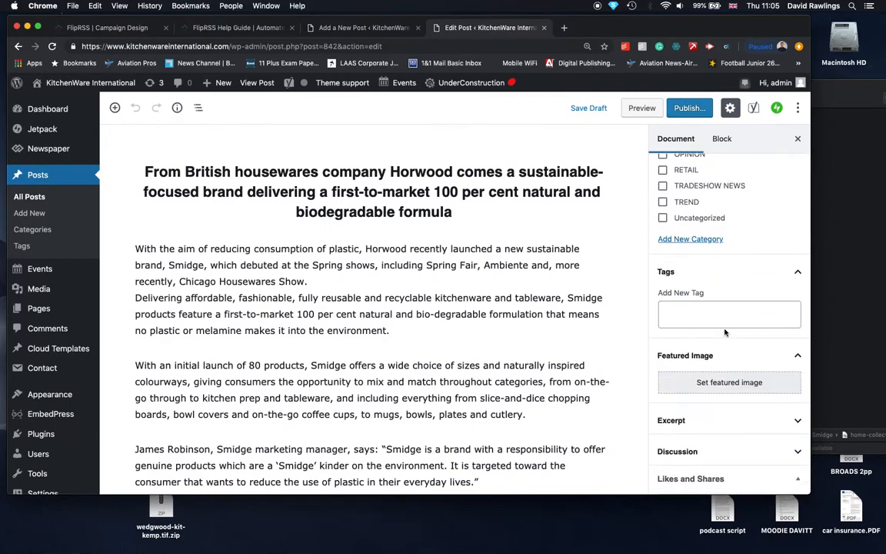
{"action": "left_click", "coordinate": [726, 339]}
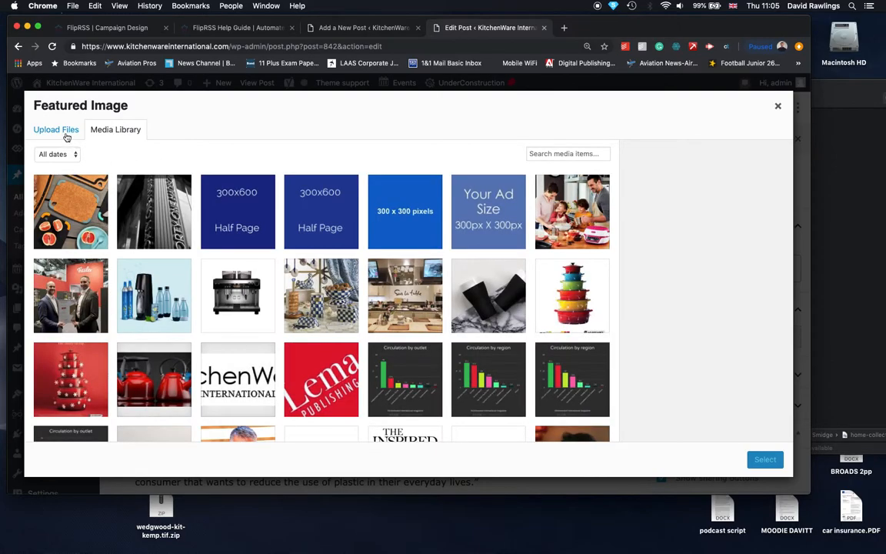
{"action": "left_click", "coordinate": [74, 216]}
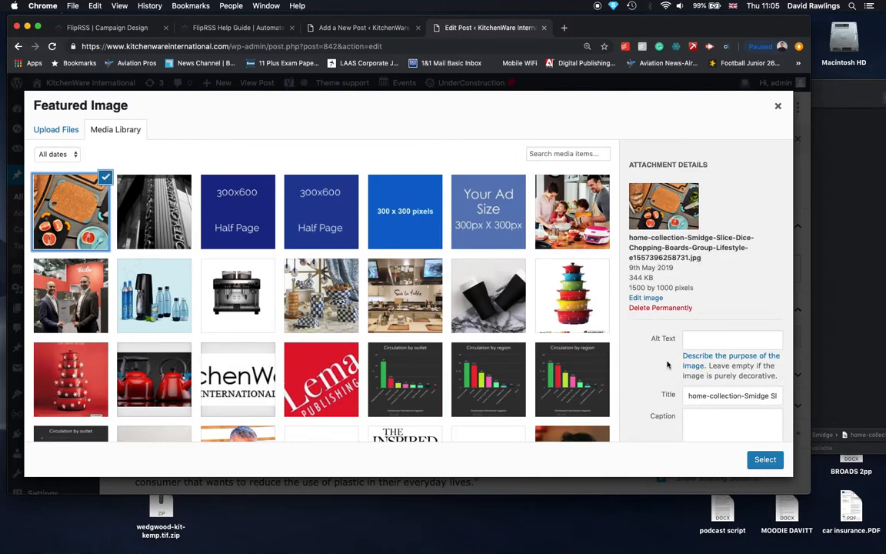
{"action": "scroll", "coordinate": [665, 361], "scroll_direction": "down", "scroll_amount": 2}
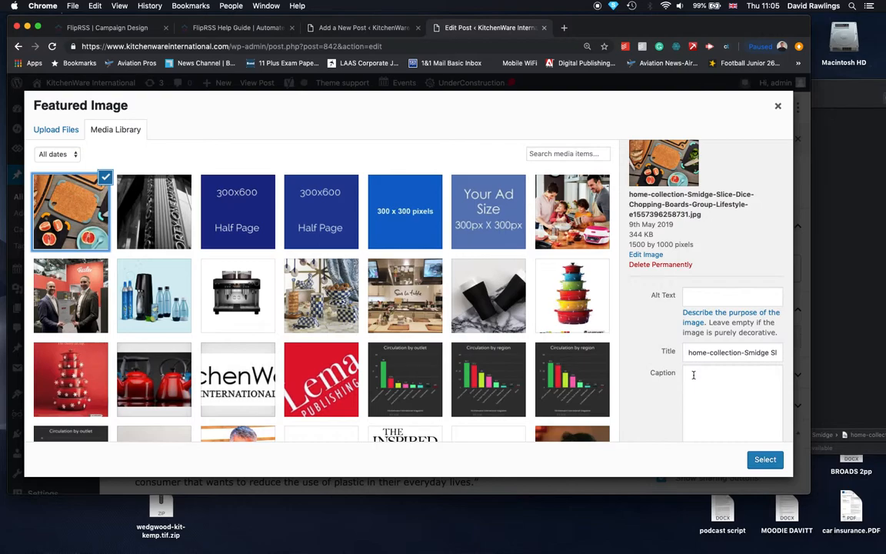
{"action": "scroll", "coordinate": [713, 380], "scroll_direction": "down", "scroll_amount": 5}
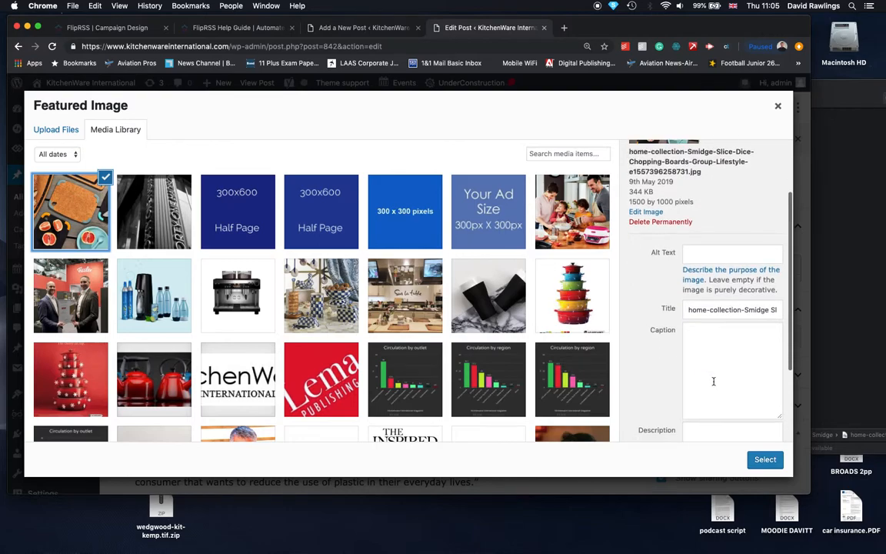
{"action": "scroll", "coordinate": [713, 381], "scroll_direction": "up", "scroll_amount": 3}
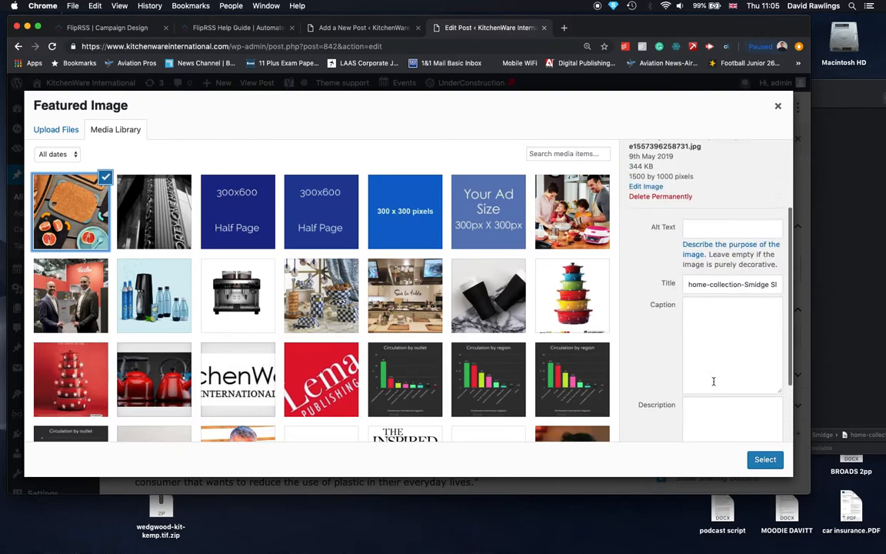
{"action": "left_click", "coordinate": [764, 460]}
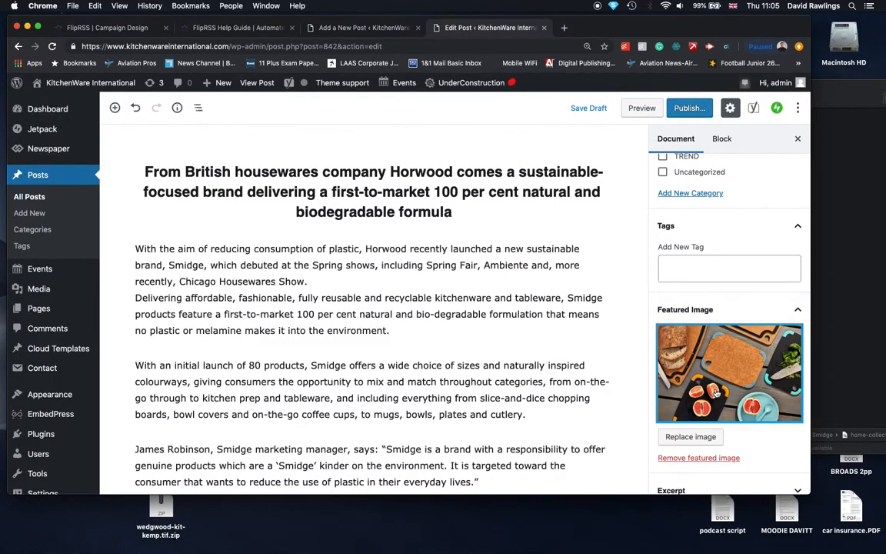
Review the post's settings and publish the Smidge post.
{"action": "scroll", "coordinate": [627, 347], "scroll_direction": "down", "scroll_amount": 4}
{"action": "scroll", "coordinate": [696, 354], "scroll_direction": "down", "scroll_amount": 2}
{"action": "scroll", "coordinate": [694, 352], "scroll_direction": "down", "scroll_amount": 8}
{"action": "scroll", "coordinate": [694, 350], "scroll_direction": "up", "scroll_amount": 10}
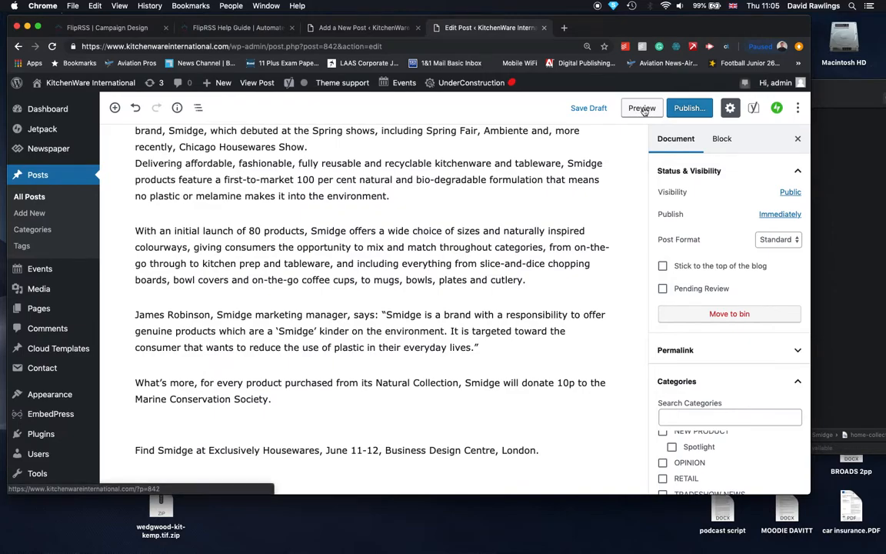
{"action": "left_click", "coordinate": [689, 109]}
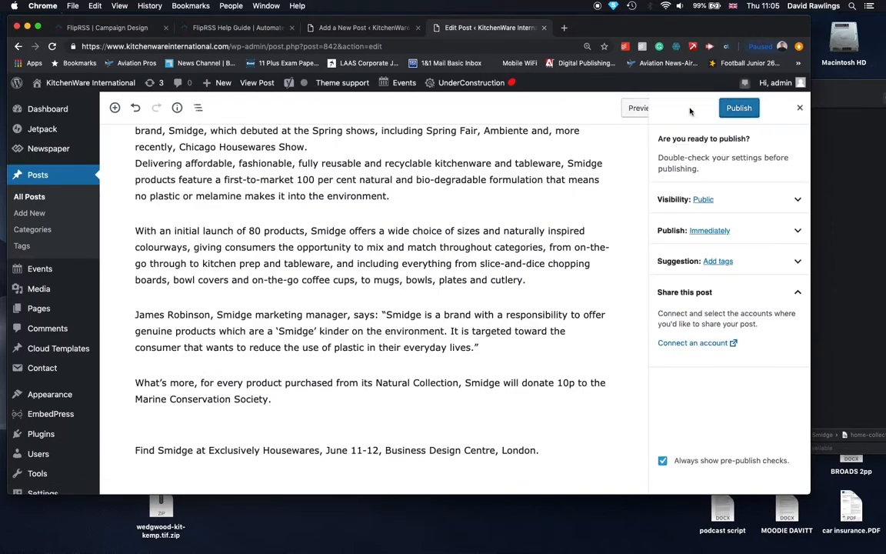
{"action": "left_click", "coordinate": [737, 109]}
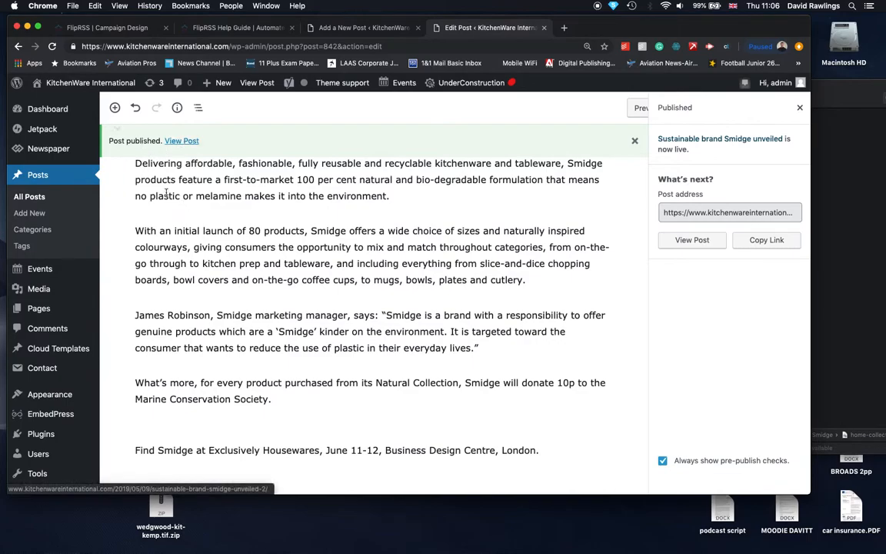
Visit the KitchenWare International home page and look for the Smidge post among the latest articles.
{"action": "mouse_move", "coordinate": [86, 85]}
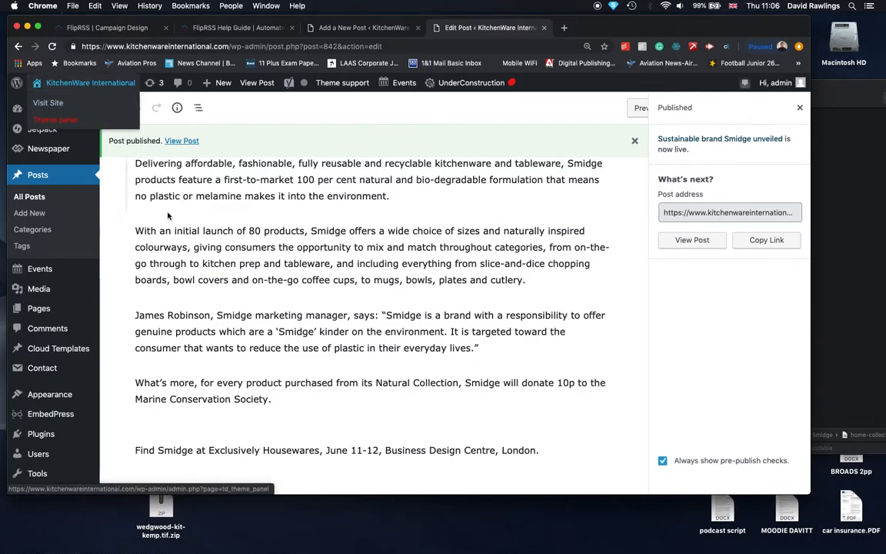
{"action": "left_click", "coordinate": [53, 106]}
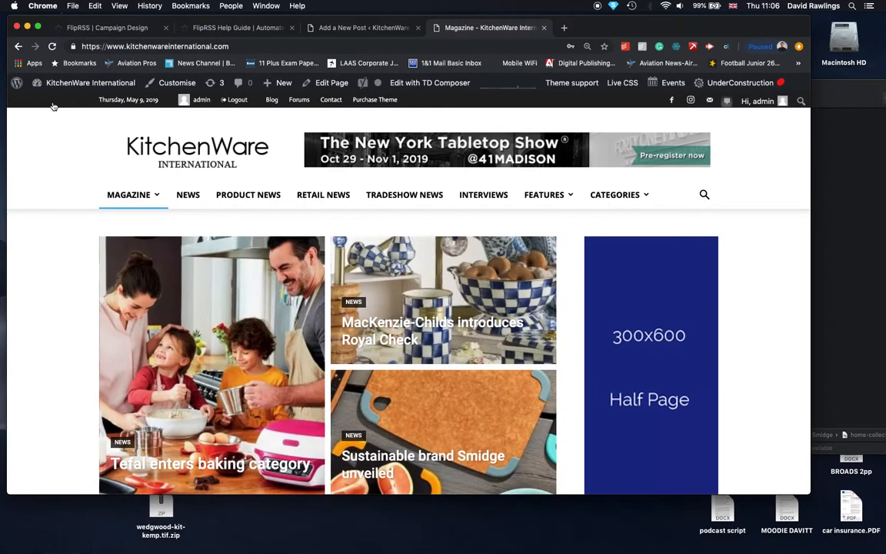
{"action": "mouse_move", "coordinate": [157, 216]}
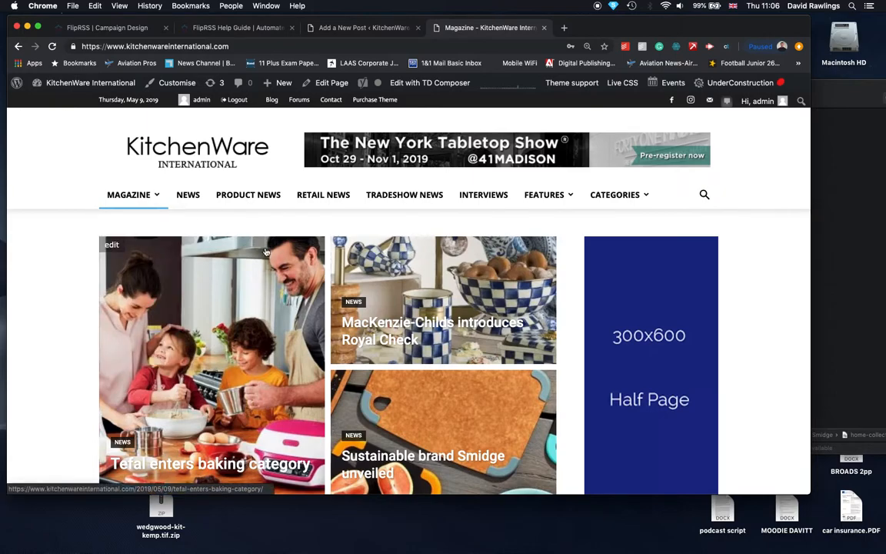
{"action": "scroll", "coordinate": [242, 226], "scroll_direction": "down", "scroll_amount": 2}
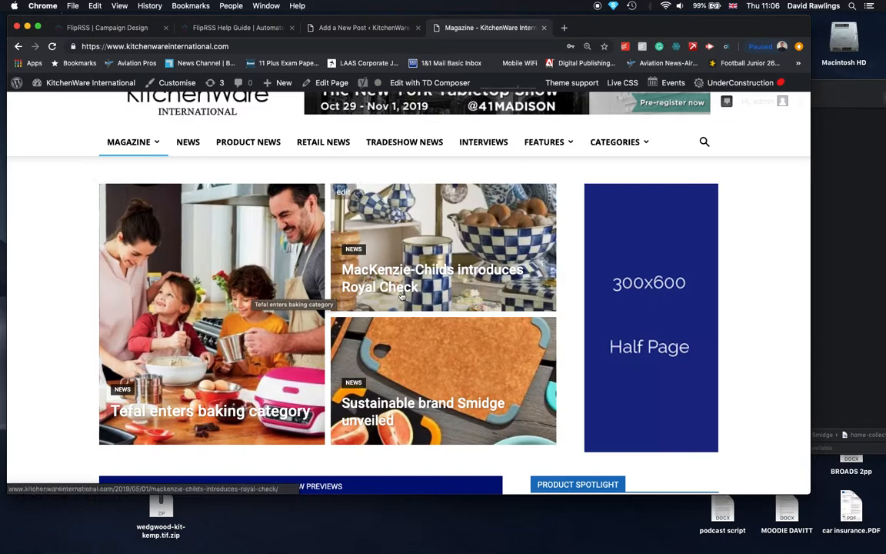
{"action": "scroll", "coordinate": [351, 298], "scroll_direction": "down", "scroll_amount": 10}
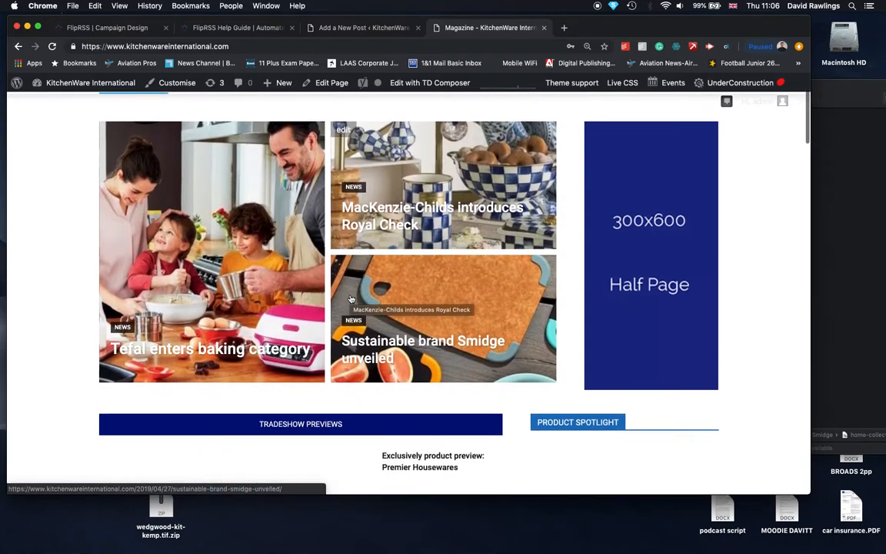
{"action": "scroll", "coordinate": [351, 299], "scroll_direction": "down", "scroll_amount": 12}
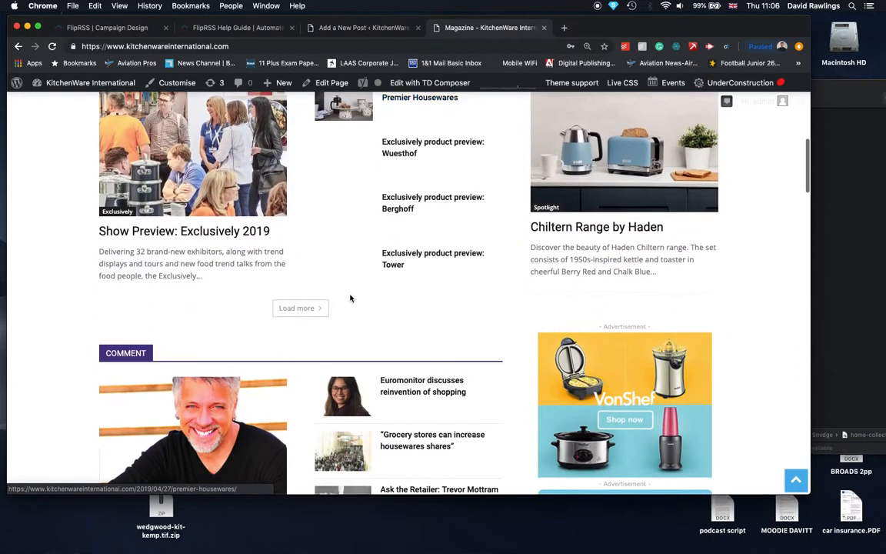
{"action": "scroll", "coordinate": [351, 298], "scroll_direction": "down", "scroll_amount": 10}
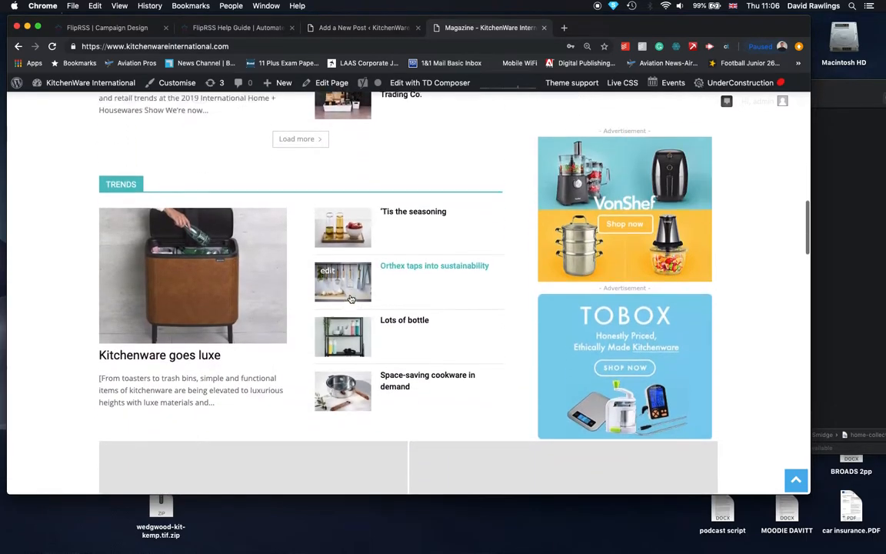
{"action": "scroll", "coordinate": [350, 298], "scroll_direction": "down", "scroll_amount": 7}
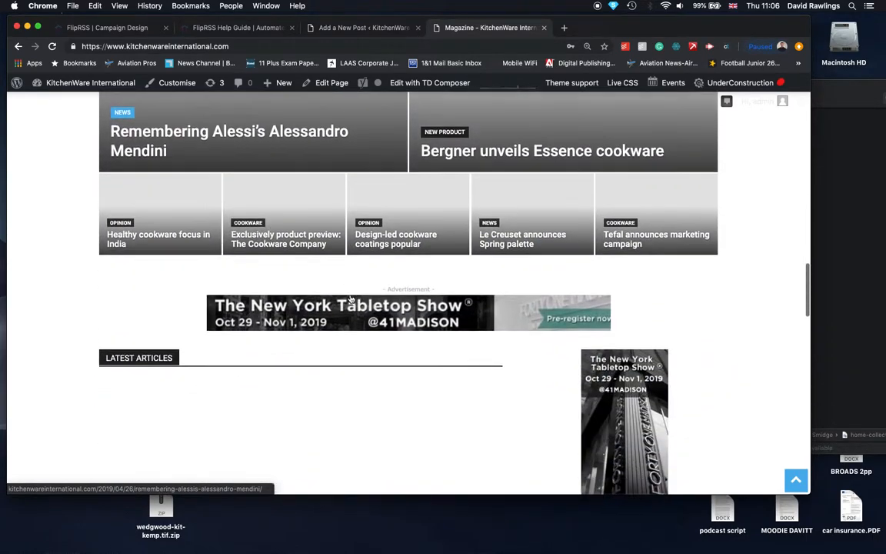
{"action": "scroll", "coordinate": [351, 299], "scroll_direction": "down", "scroll_amount": 4}
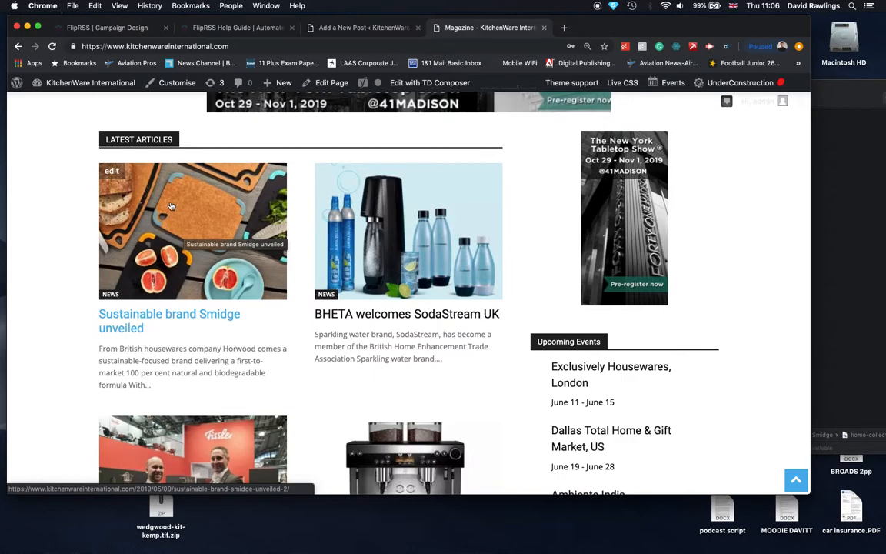
Open the "Sustainable brand Smidge unveiled" article from the latest articles and check its featured image and text.
{"action": "left_click", "coordinate": [176, 318]}
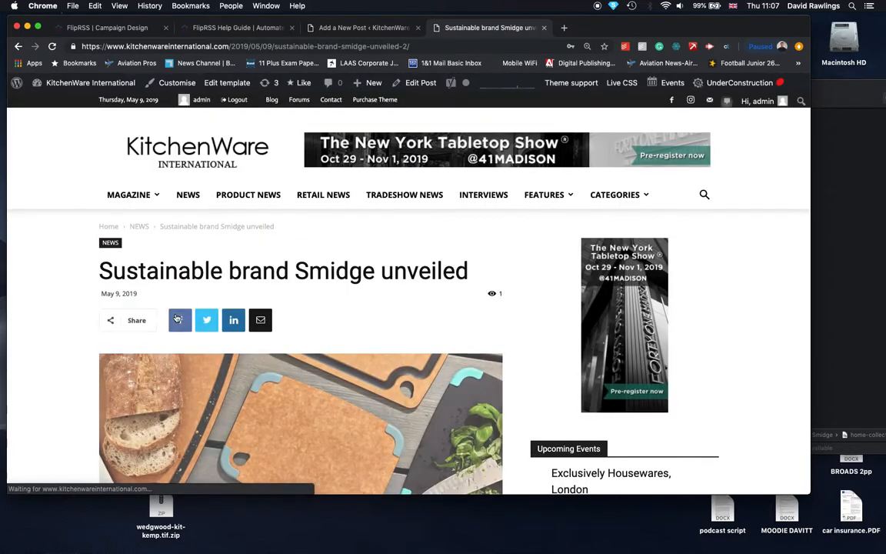
{"action": "scroll", "coordinate": [376, 259], "scroll_direction": "down", "scroll_amount": 5}
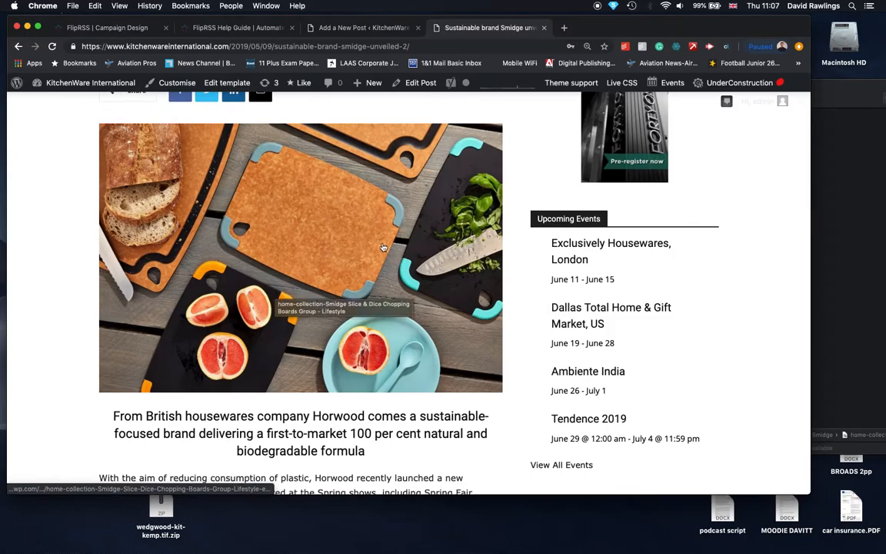
{"action": "scroll", "coordinate": [311, 214], "scroll_direction": "down", "scroll_amount": 3}
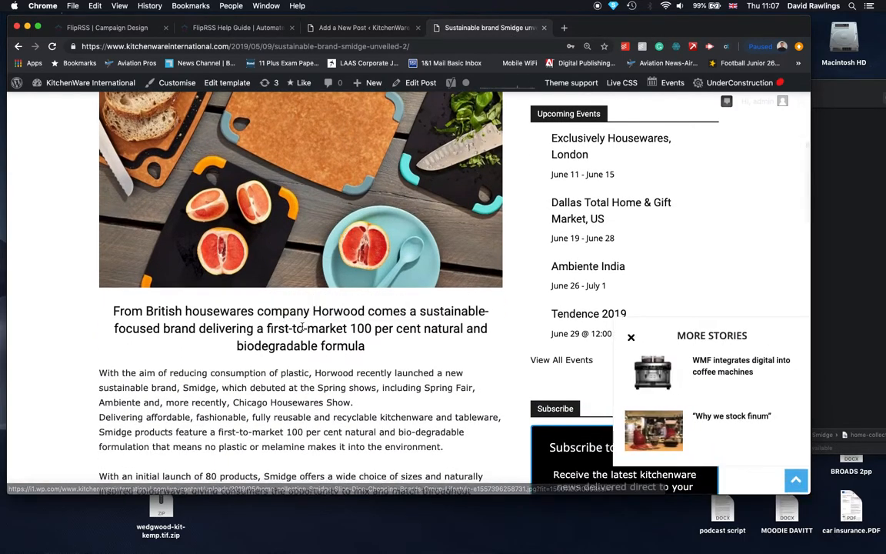
{"action": "scroll", "coordinate": [309, 314], "scroll_direction": "down", "scroll_amount": 4}
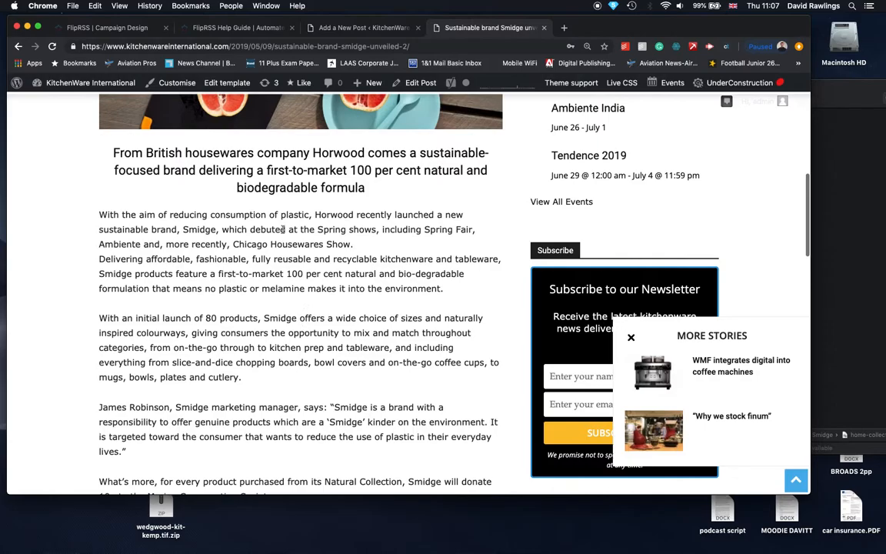
Check the paragraph spacing in the live Smidge article and open the post for editing.
{"action": "scroll", "coordinate": [302, 325], "scroll_direction": "down", "scroll_amount": 3}
{"action": "scroll", "coordinate": [301, 365], "scroll_direction": "up", "scroll_amount": 2}
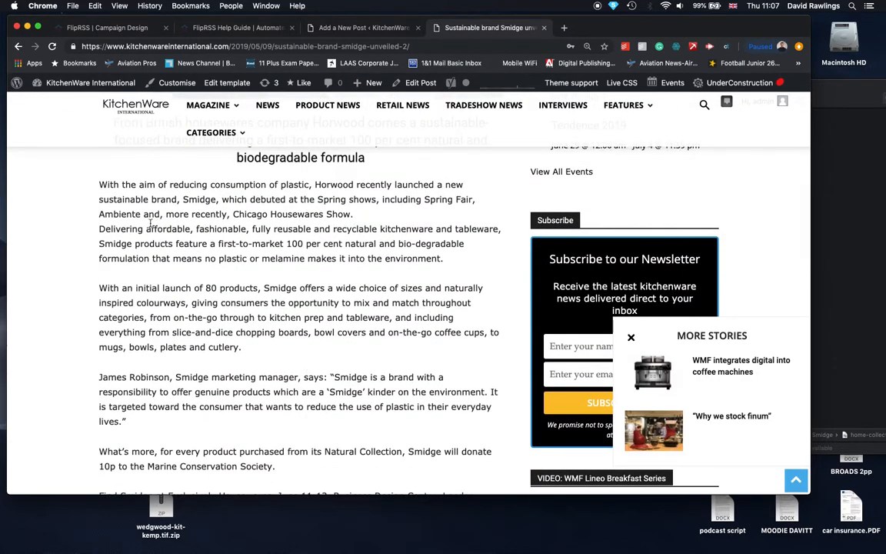
{"action": "scroll", "coordinate": [231, 288], "scroll_direction": "up", "scroll_amount": 10}
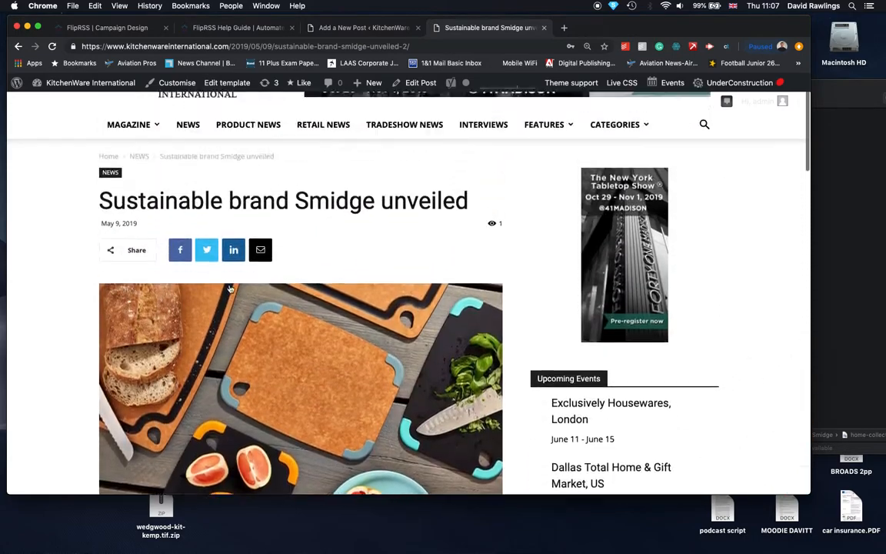
{"action": "scroll", "coordinate": [229, 288], "scroll_direction": "up", "scroll_amount": 1}
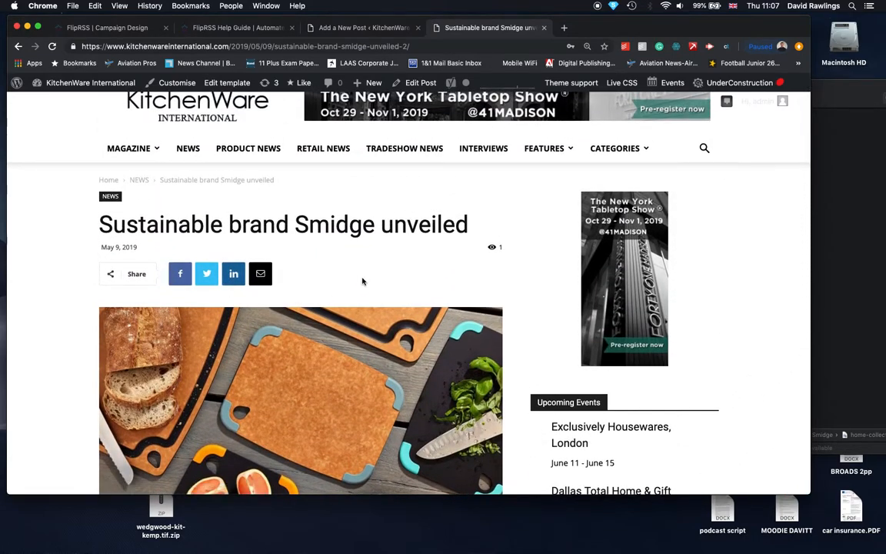
{"action": "scroll", "coordinate": [363, 282], "scroll_direction": "up", "scroll_amount": 1}
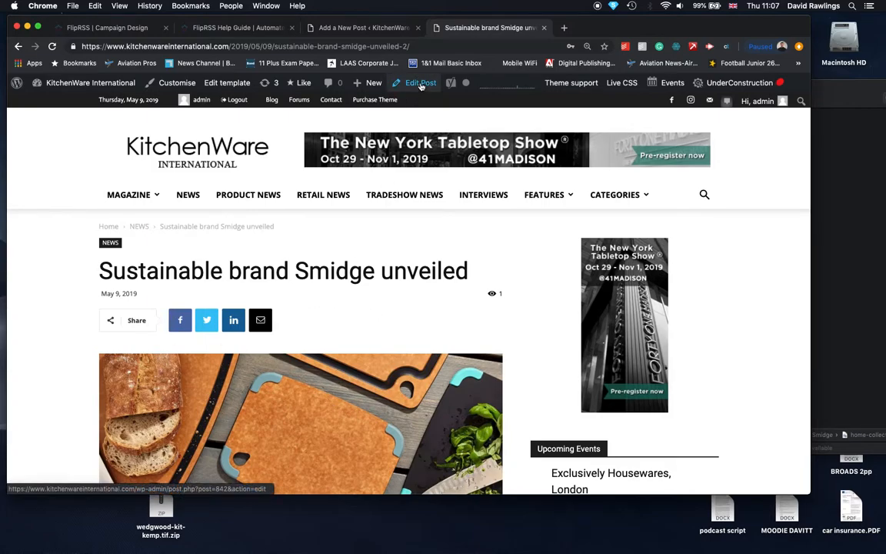
{"action": "mouse_move", "coordinate": [84, 82]}
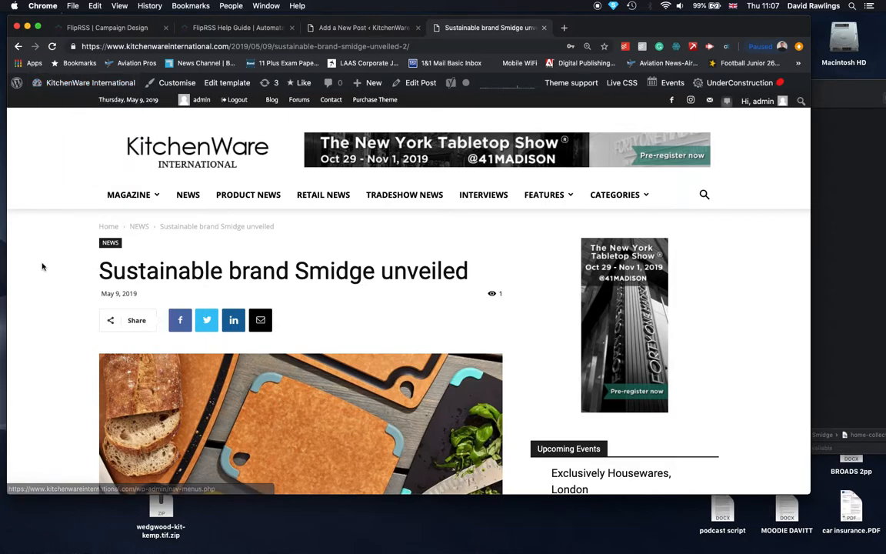
{"action": "left_click", "coordinate": [416, 86]}
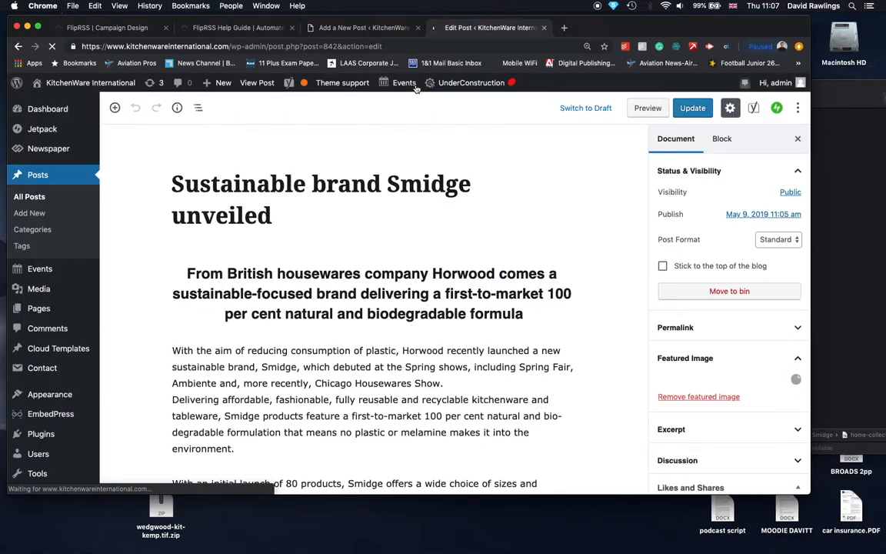
Split the first body paragraph after "Chicago Housewares Show." and update the post.
{"action": "scroll", "coordinate": [357, 336], "scroll_direction": "down", "scroll_amount": 2}
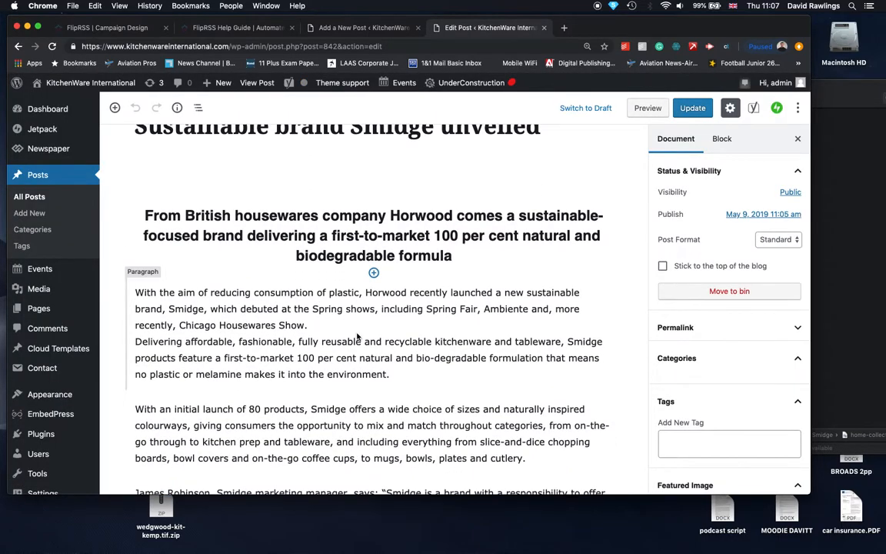
{"action": "left_click", "coordinate": [312, 325]}
{"action": "key", "text": "Return"}
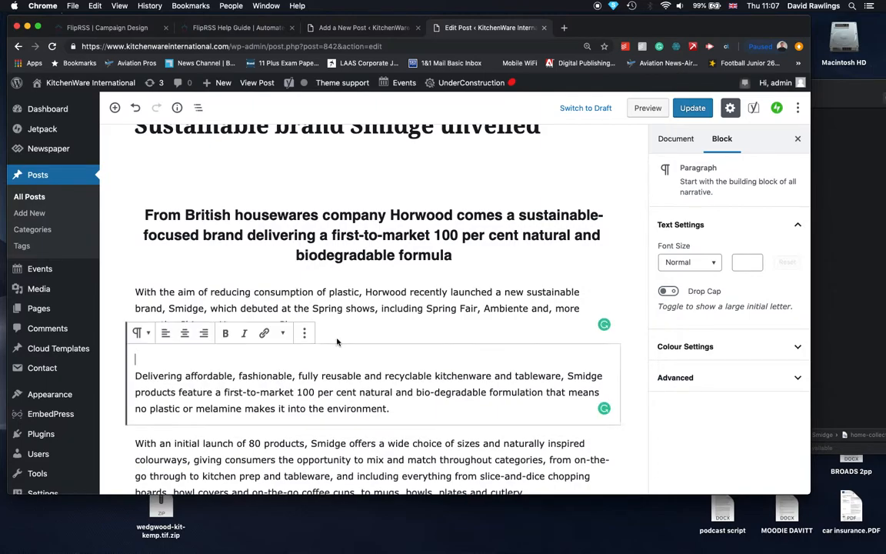
{"action": "scroll", "coordinate": [359, 301], "scroll_direction": "down", "scroll_amount": 2}
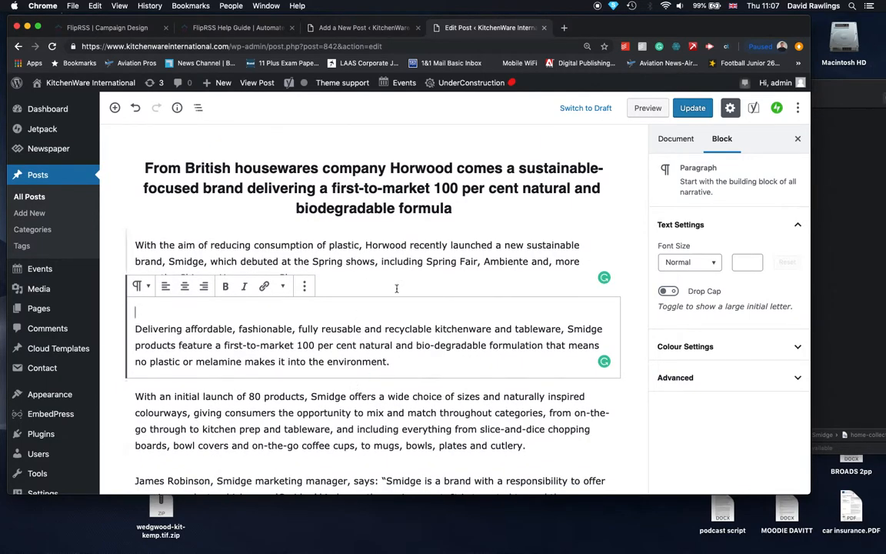
{"action": "left_click", "coordinate": [692, 108]}
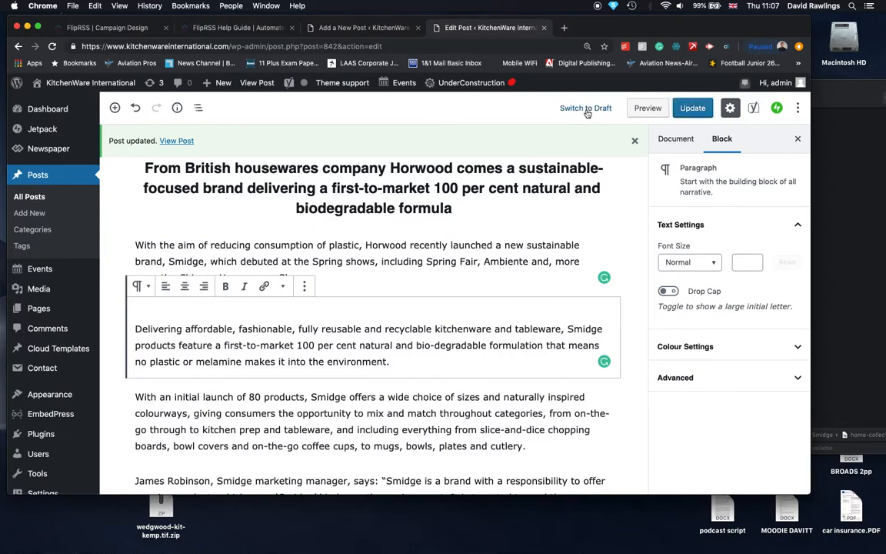
View the updated Smidge post on the live site and check the paragraph spacing down to the article's end.
{"action": "left_click", "coordinate": [171, 143]}
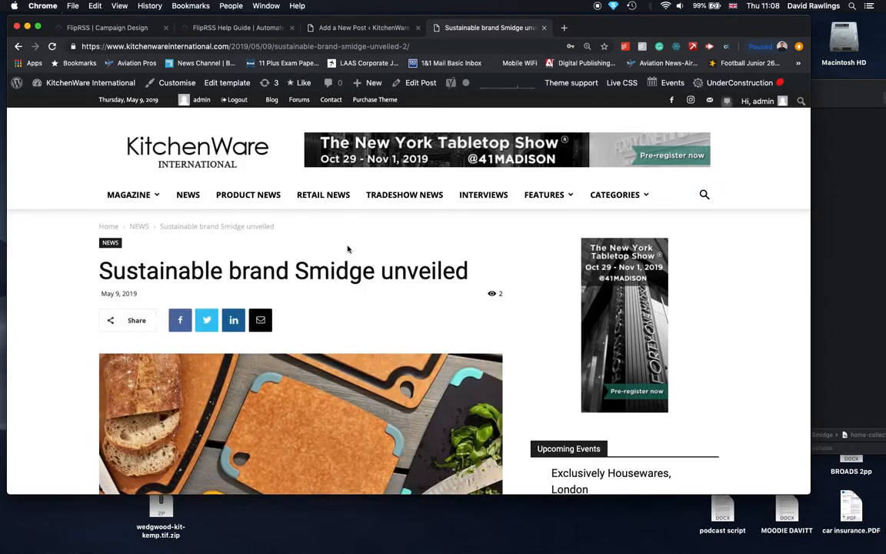
{"action": "scroll", "coordinate": [348, 248], "scroll_direction": "down", "scroll_amount": 10}
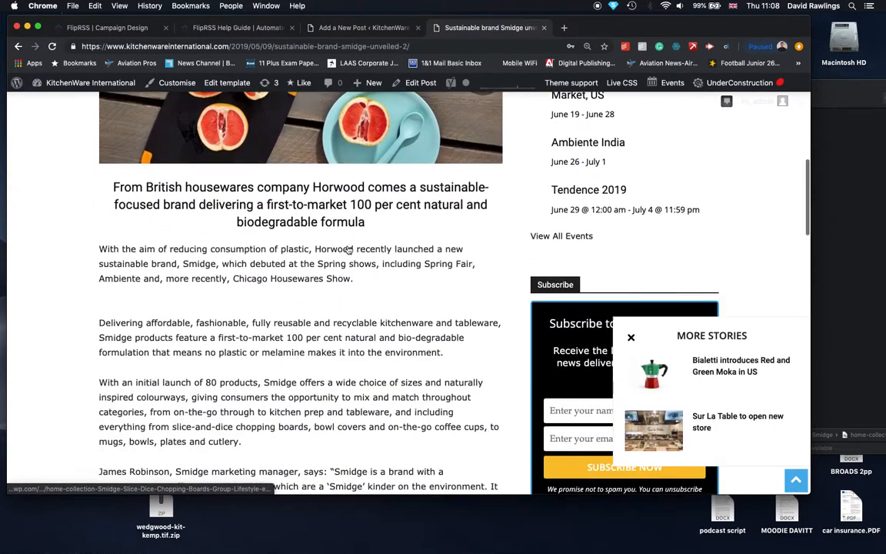
{"action": "scroll", "coordinate": [348, 248], "scroll_direction": "down", "scroll_amount": 8}
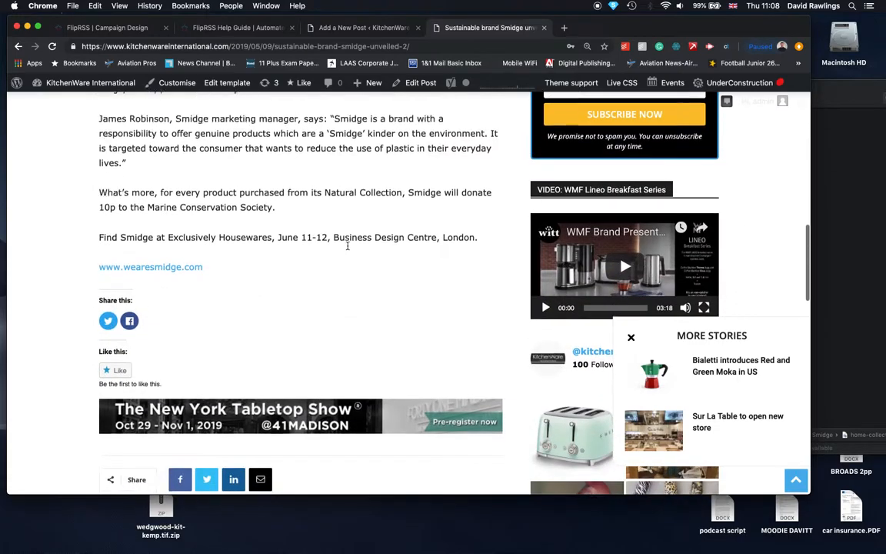
{"action": "scroll", "coordinate": [348, 249], "scroll_direction": "up", "scroll_amount": 7}
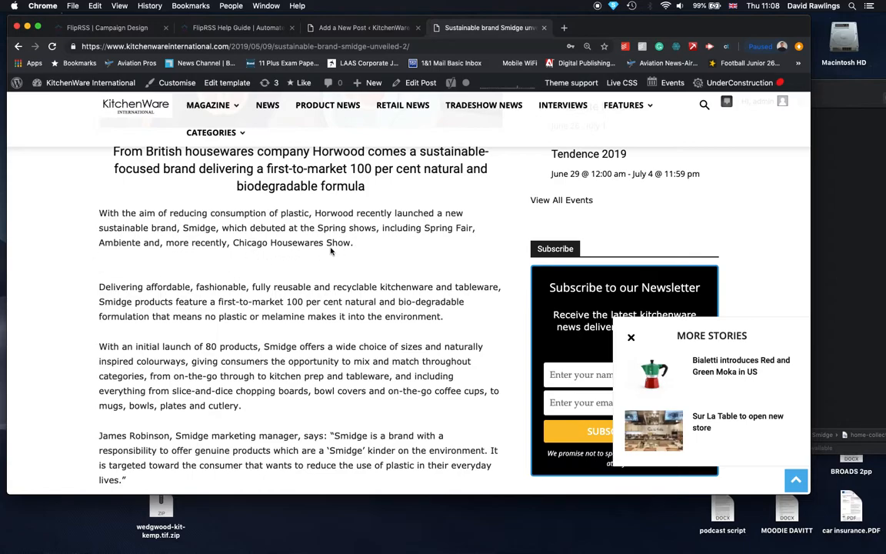
{"action": "scroll", "coordinate": [316, 357], "scroll_direction": "up", "scroll_amount": 3}
{"action": "scroll", "coordinate": [317, 357], "scroll_direction": "up", "scroll_amount": 10}
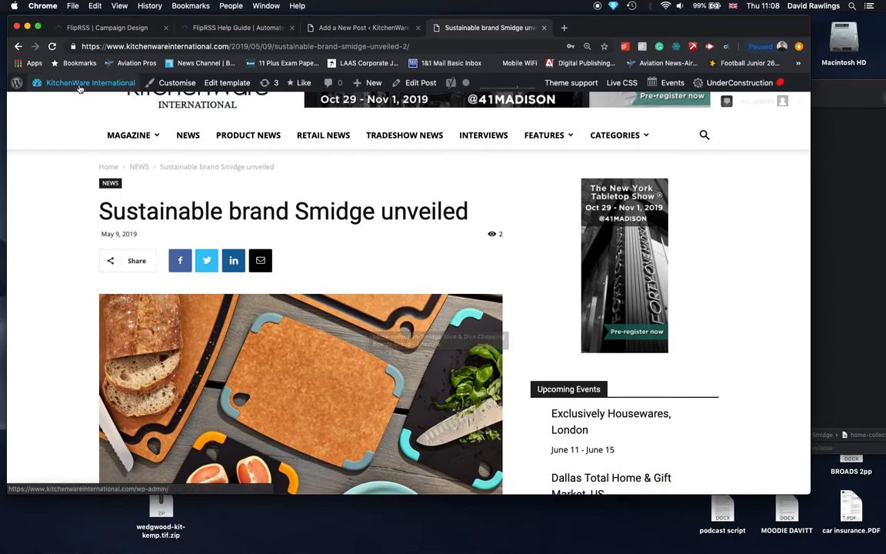
Return to the site's dashboard and open the page for uploading new media.
{"action": "mouse_move", "coordinate": [50, 83]}
{"action": "left_click", "coordinate": [51, 104]}
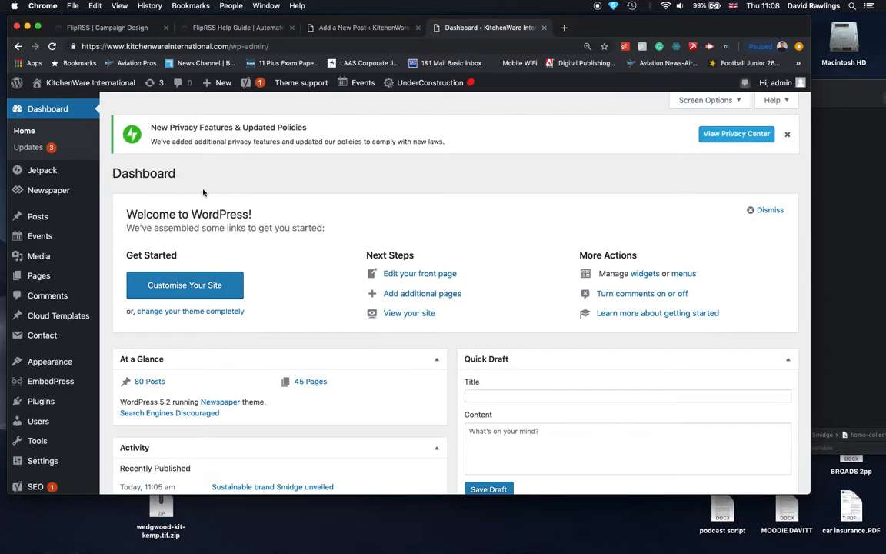
{"action": "mouse_move", "coordinate": [217, 83]}
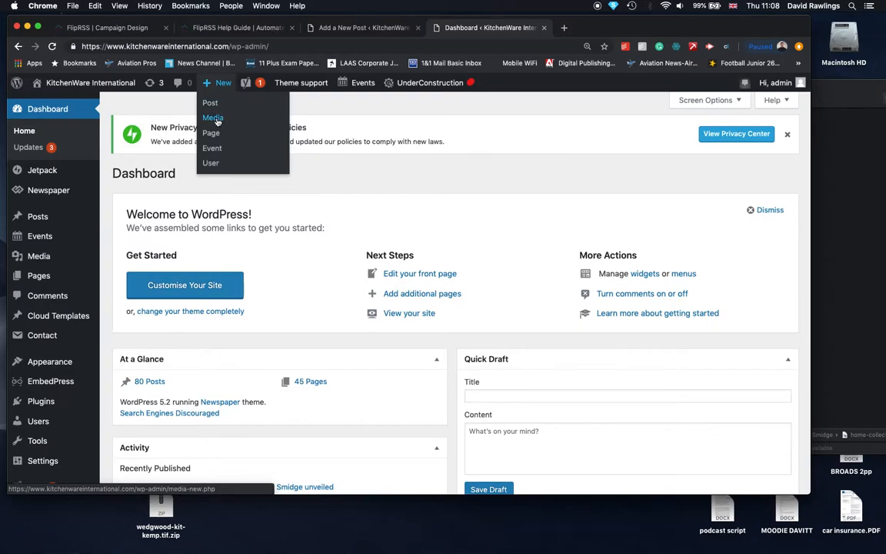
{"action": "left_click", "coordinate": [213, 117]}
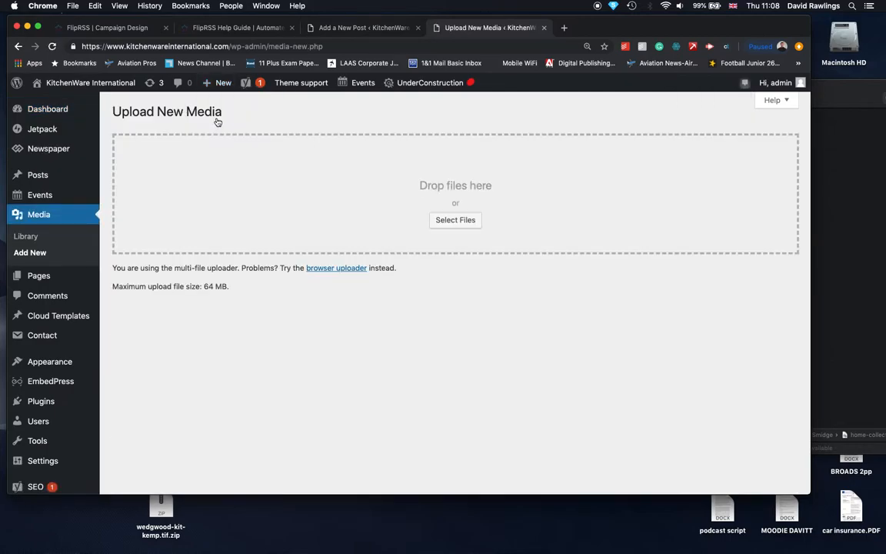
Upload the home-collection-Smidge Slice & Dice chopping boards image from the Smidge folder to the media library.
{"action": "left_click_drag", "start_coordinate": [694, 24], "coordinate": [680, 22]}
{"action": "left_click", "coordinate": [839, 176]}
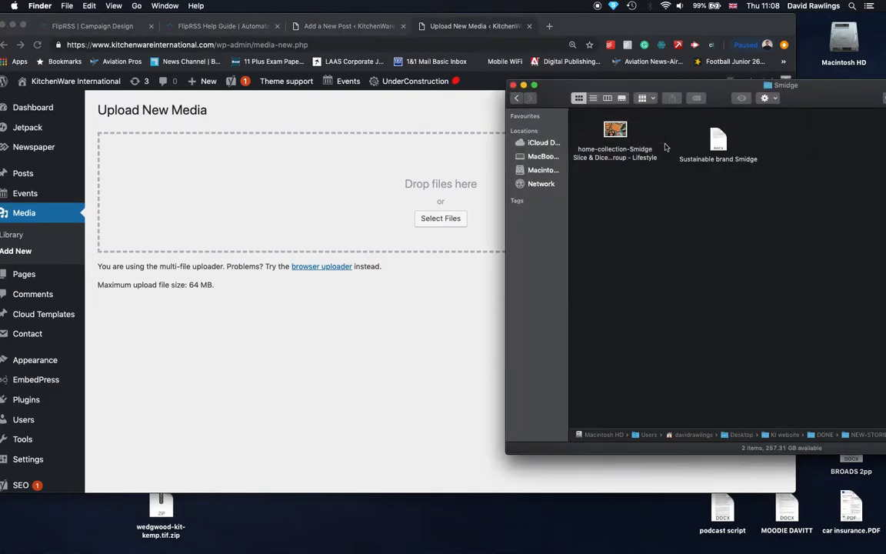
{"action": "left_click_drag", "start_coordinate": [615, 133], "coordinate": [356, 183]}
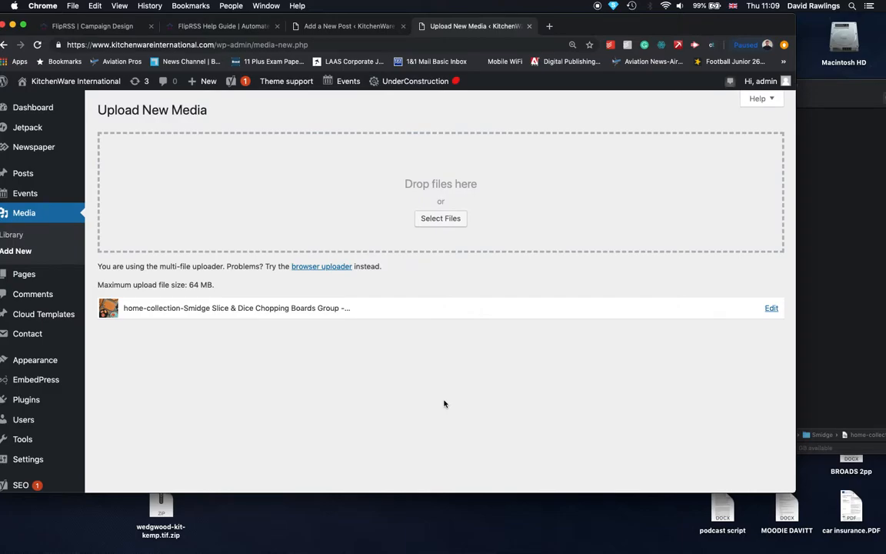
{"action": "mouse_move", "coordinate": [189, 79]}
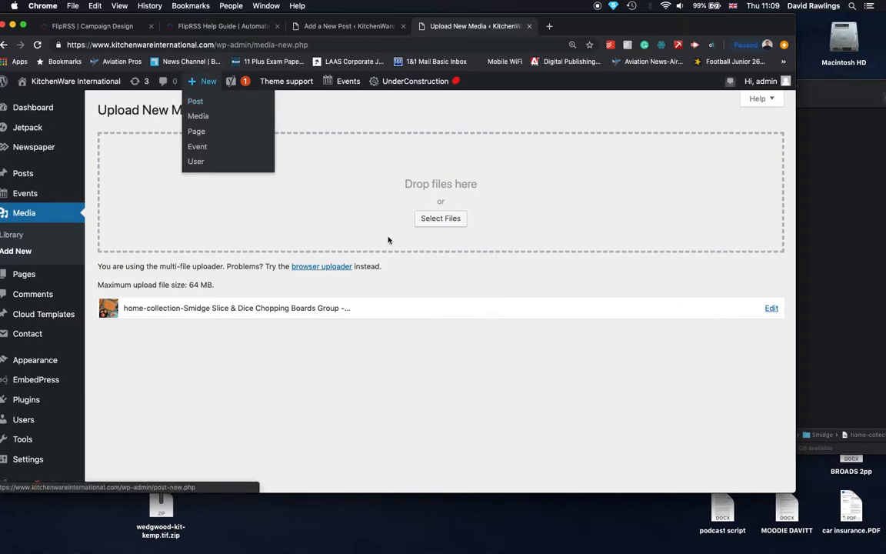